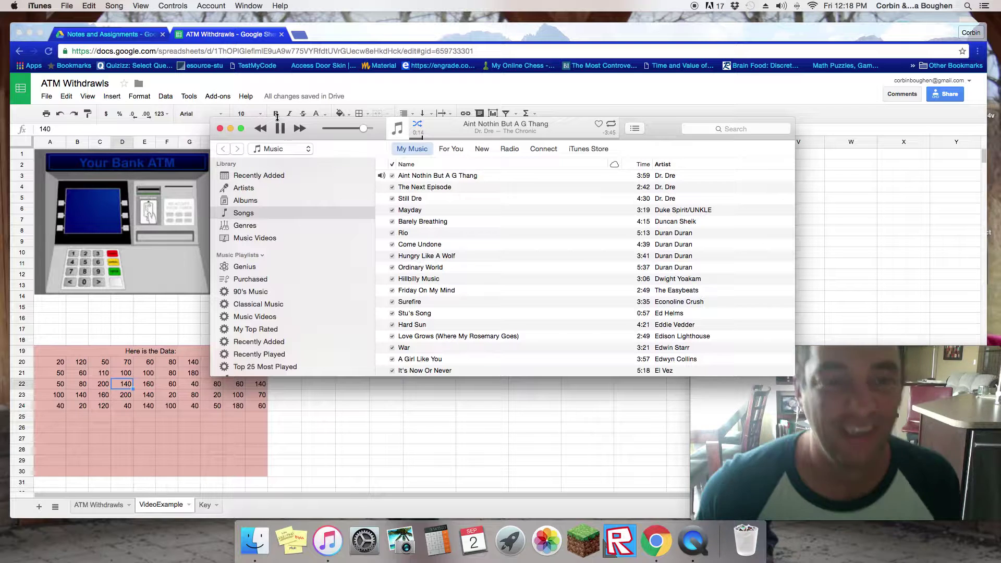
Step: Lower the system volume, turn the iTunes playback volume down to nearly zero and switch back to the spreadsheet in Chrome
{"action": "key", "text": "XF86AudioLowerVolume"}
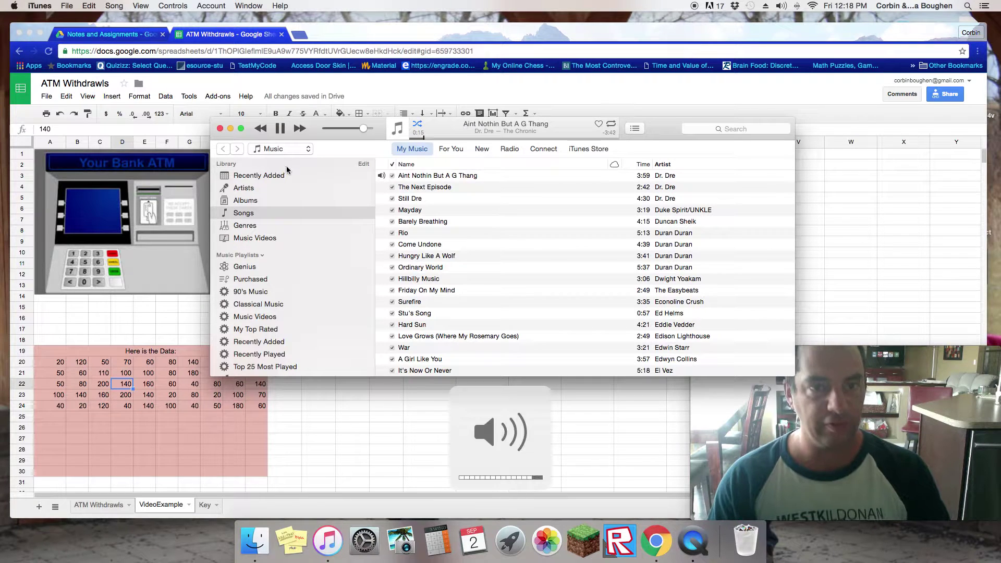
{"action": "left_click_drag", "start_coordinate": [364, 128], "coordinate": [323, 130]}
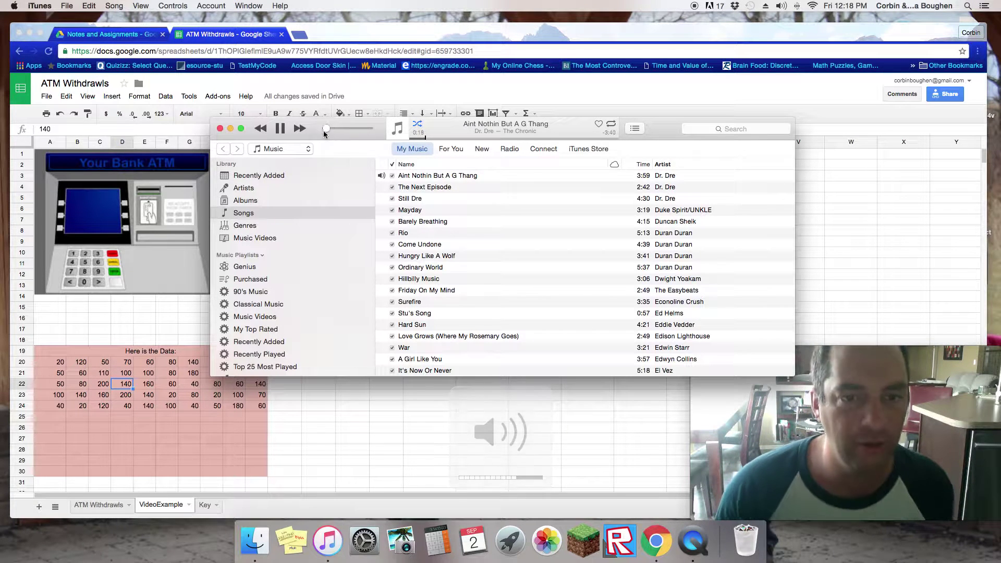
{"action": "left_click", "coordinate": [176, 319]}
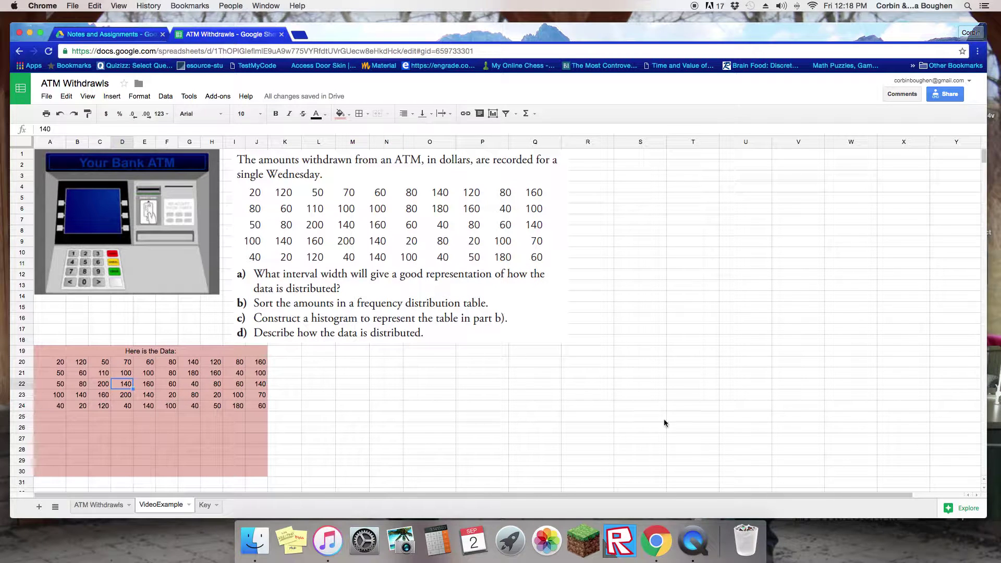
Step: Bring the QuickTime camera preview in front of the spreadsheet, shift it slightly and mute the system sound
{"action": "left_click", "coordinate": [995, 427]}
{"action": "left_click_drag", "start_coordinate": [897, 365], "coordinate": [885, 377]}
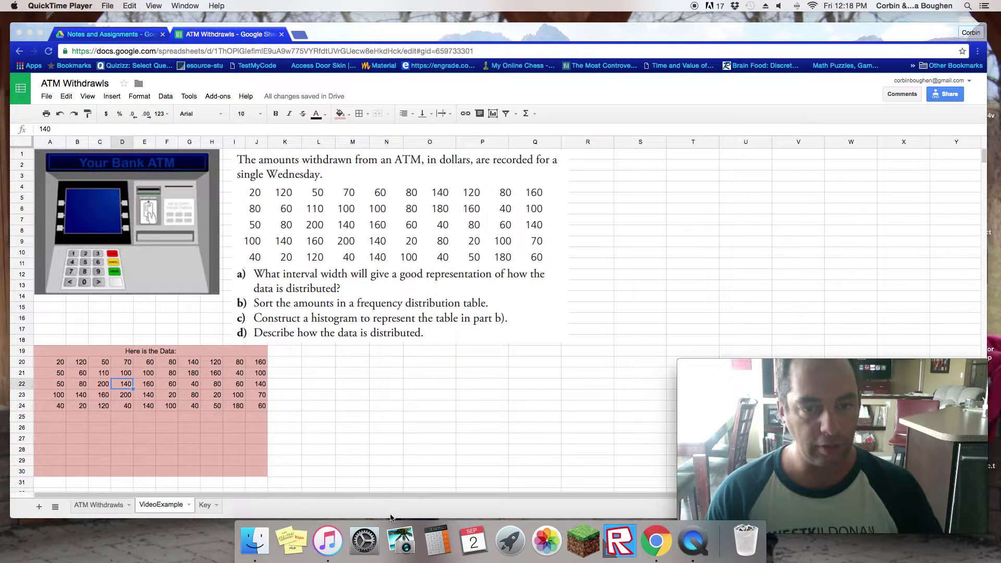
{"action": "key", "text": "XF86AudioMute"}
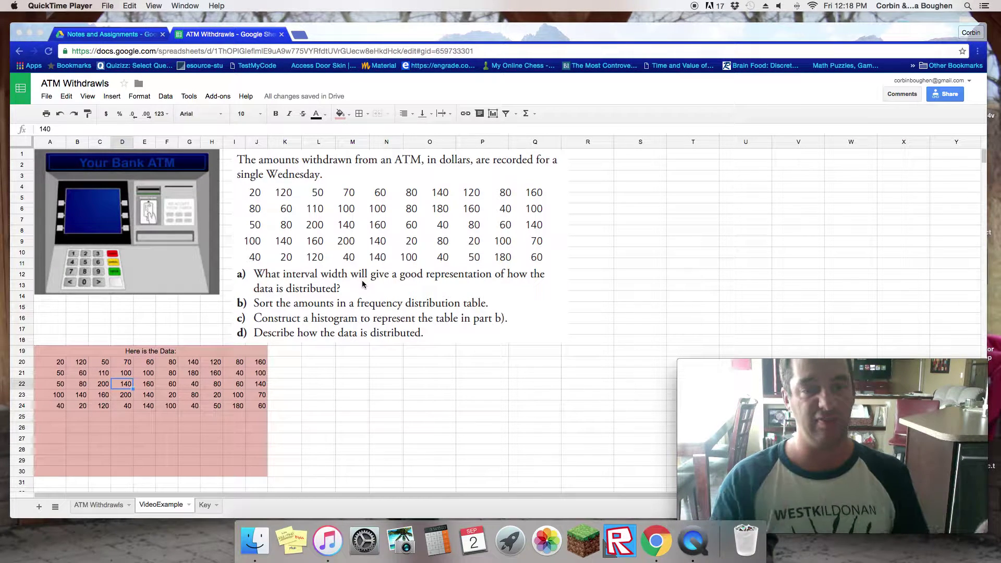
Step: Narrow the browser window to about two thirds of the screen width so the camera preview fits beside it
{"action": "left_click", "coordinate": [60, 428]}
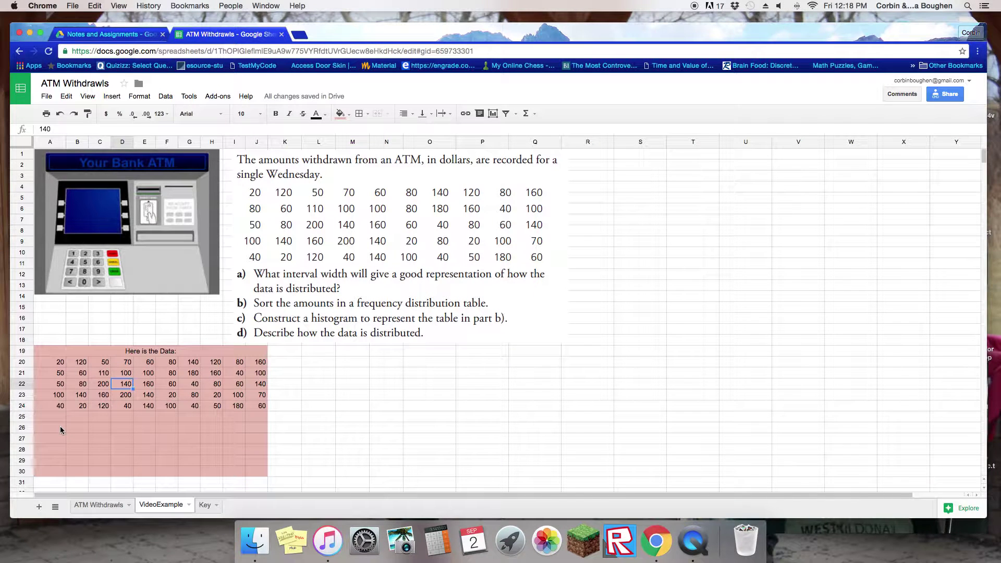
{"action": "left_click", "coordinate": [682, 372]}
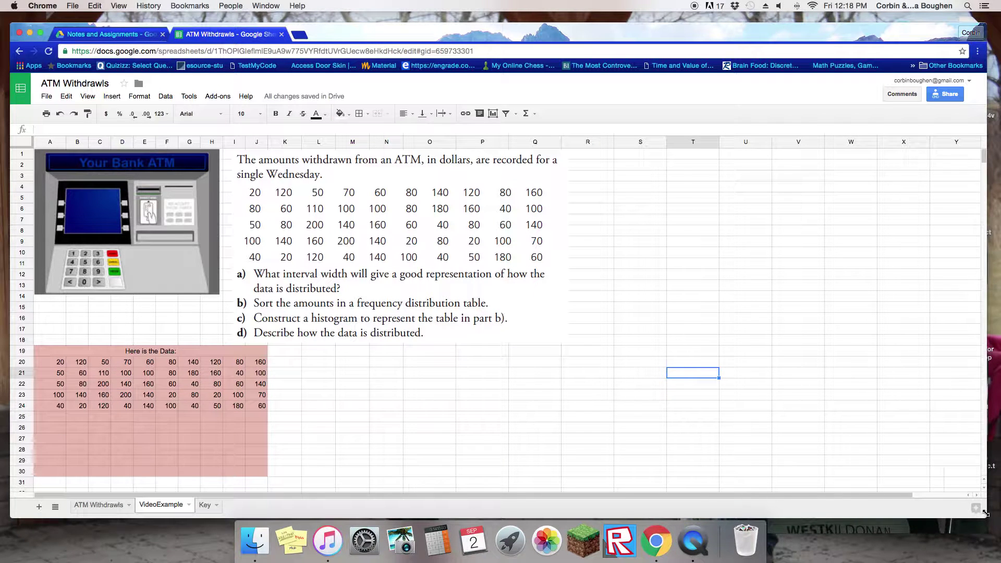
{"action": "left_click_drag", "start_coordinate": [984, 514], "coordinate": [687, 515]}
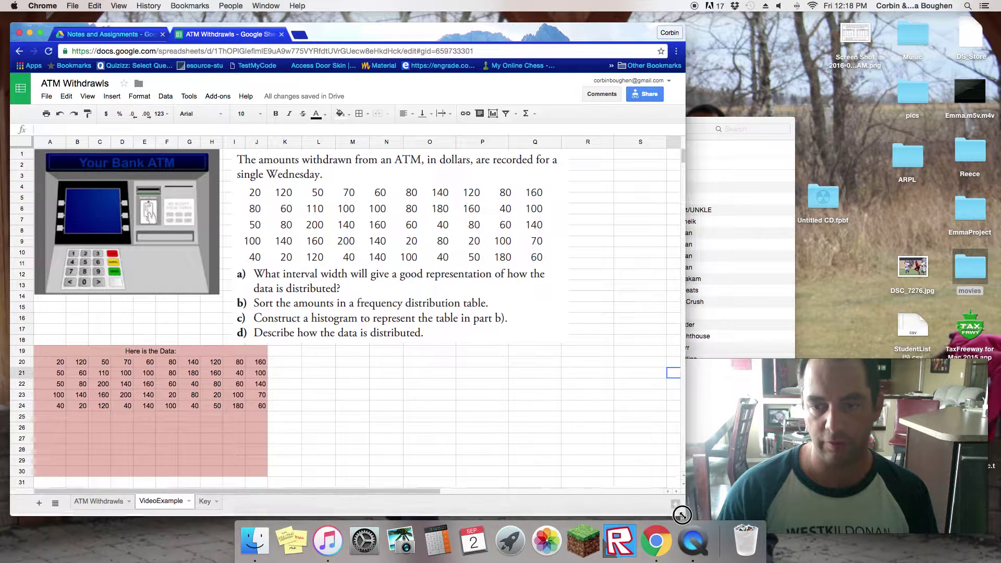
Step: Label cell A26 "Min" and compute the data's minimum in B26 with =MIN(A20:J24)
{"action": "left_click", "coordinate": [75, 438]}
{"action": "left_click", "coordinate": [56, 429]}
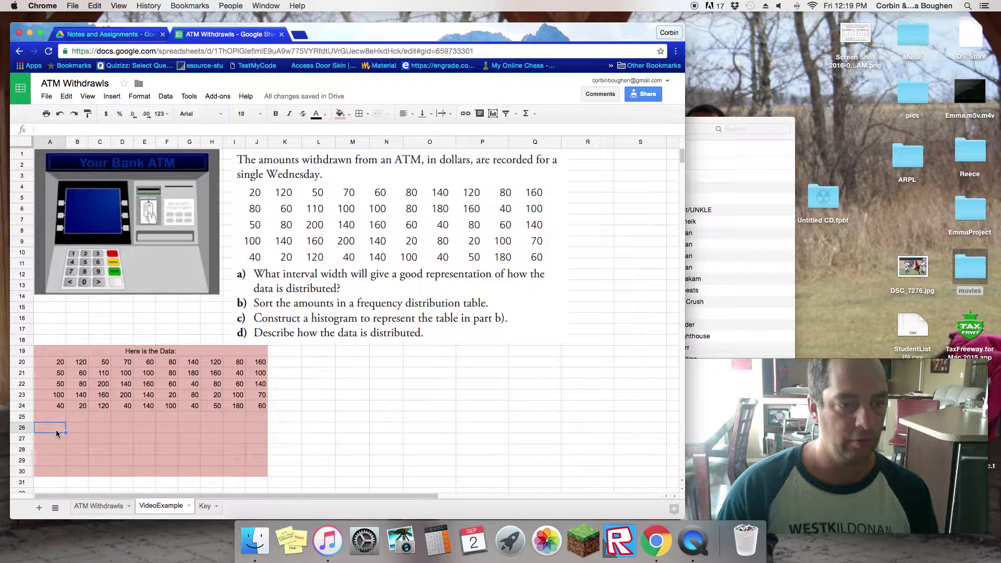
{"action": "type", "text": "Min"}
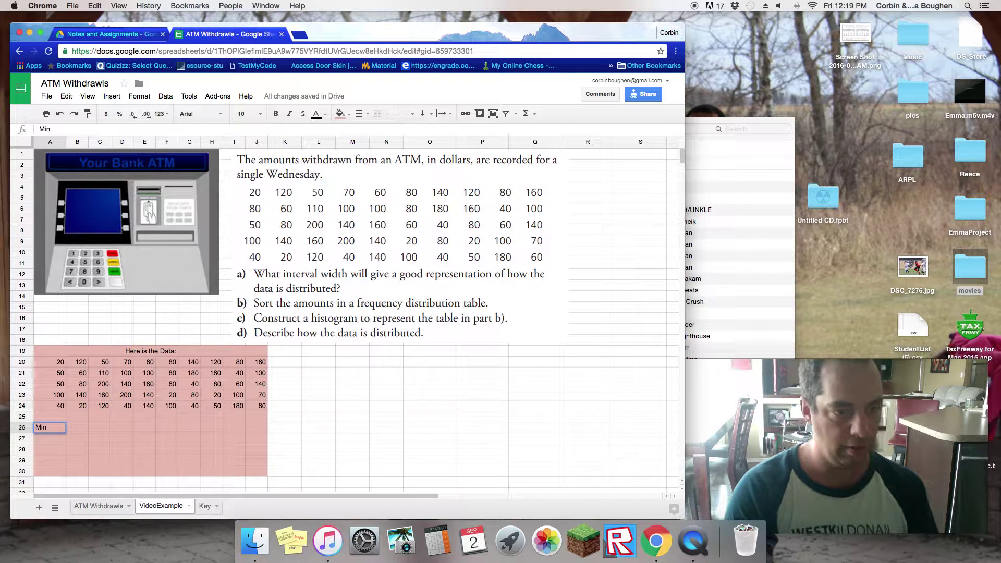
{"action": "key", "text": "Tab"}
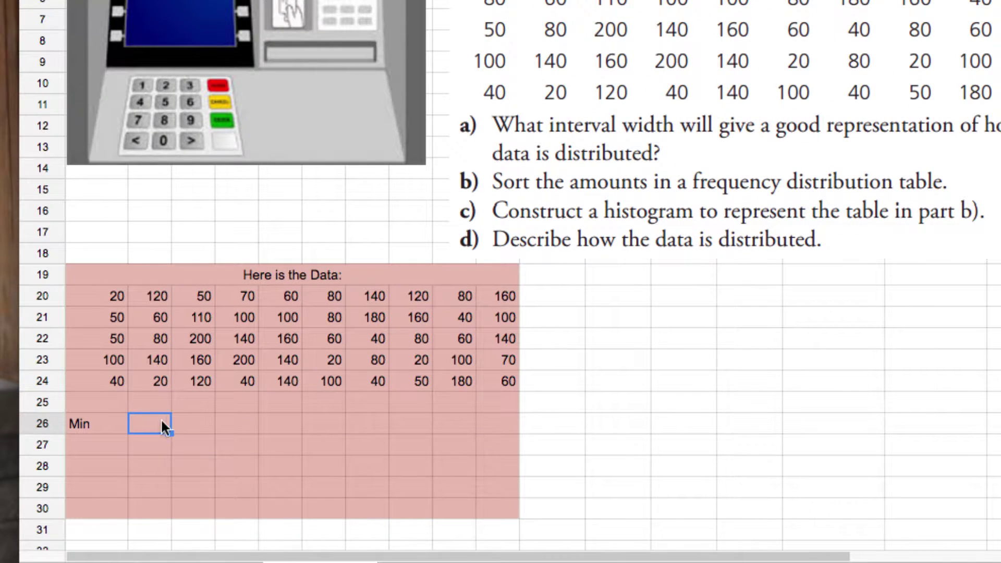
{"action": "type", "text": "="}
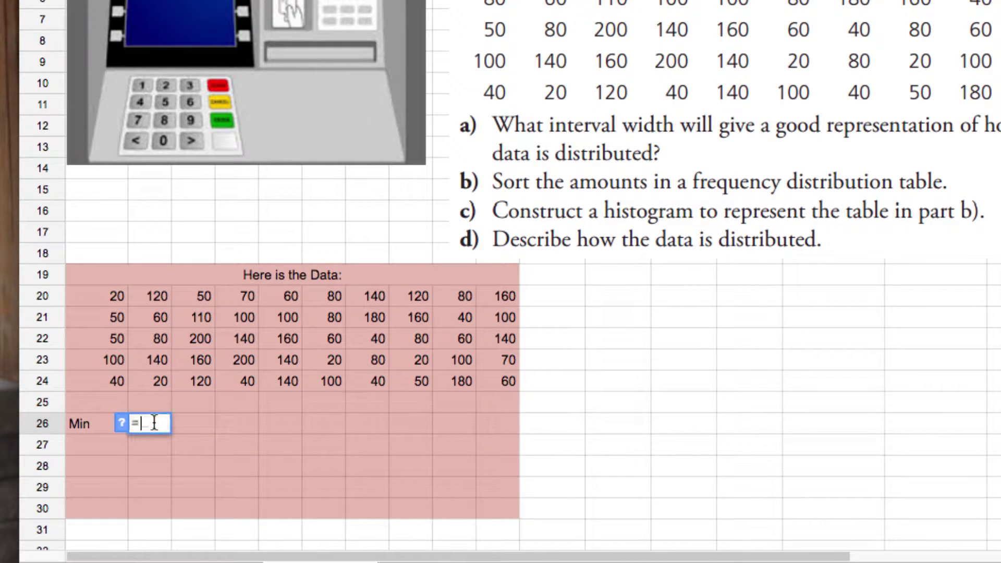
{"action": "type", "text": "min"}
{"action": "key", "text": "Tab"}
{"action": "left_click_drag", "start_coordinate": [108, 295], "coordinate": [487, 376]}
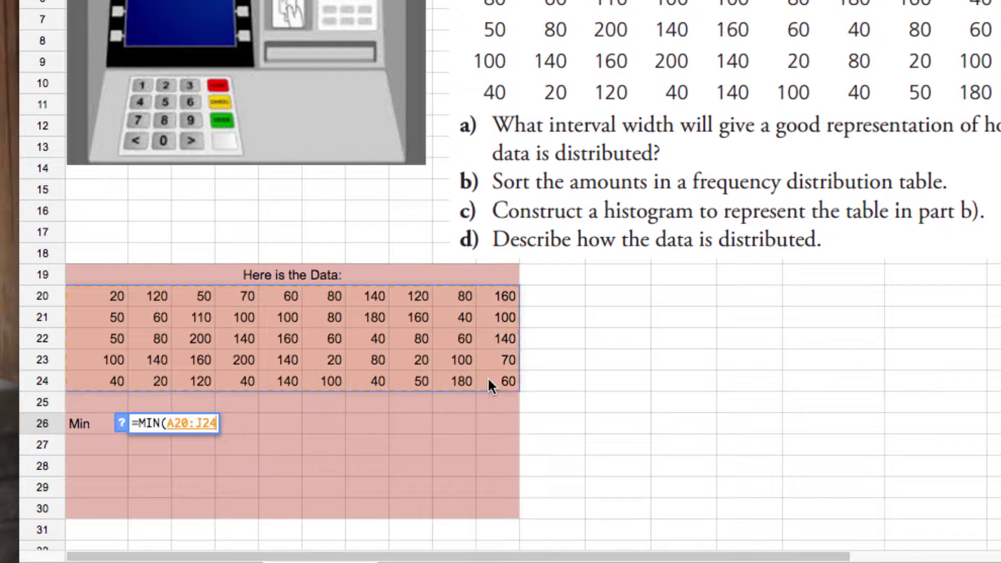
{"action": "key", "text": "Return"}
Step: Label cell A27 "Max" and compute the data's maximum in B27 with =MAX(A20:J24)
{"action": "left_click", "coordinate": [92, 436]}
{"action": "type", "text": "Max"}
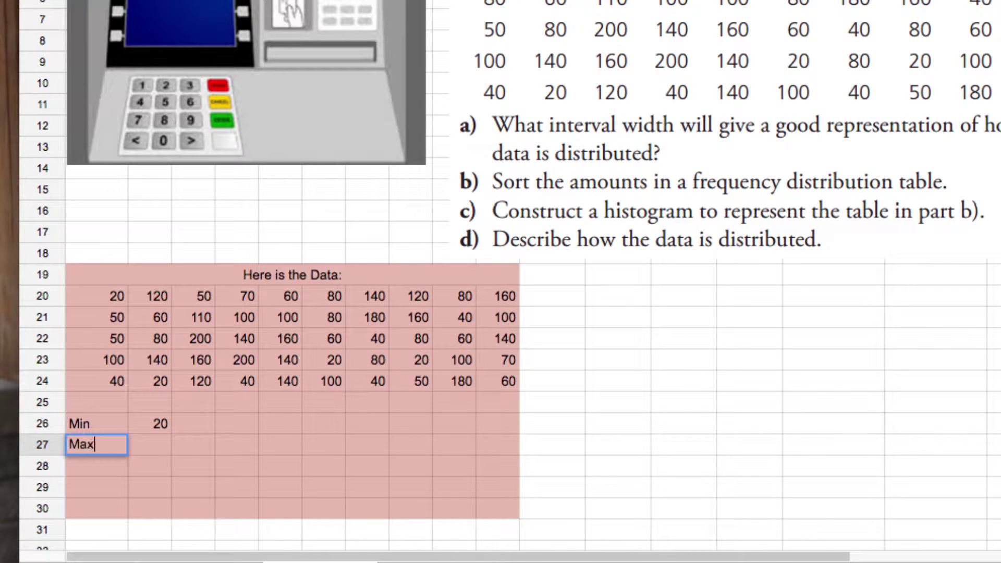
{"action": "key", "text": "Tab"}
{"action": "type", "text": "=ma"}
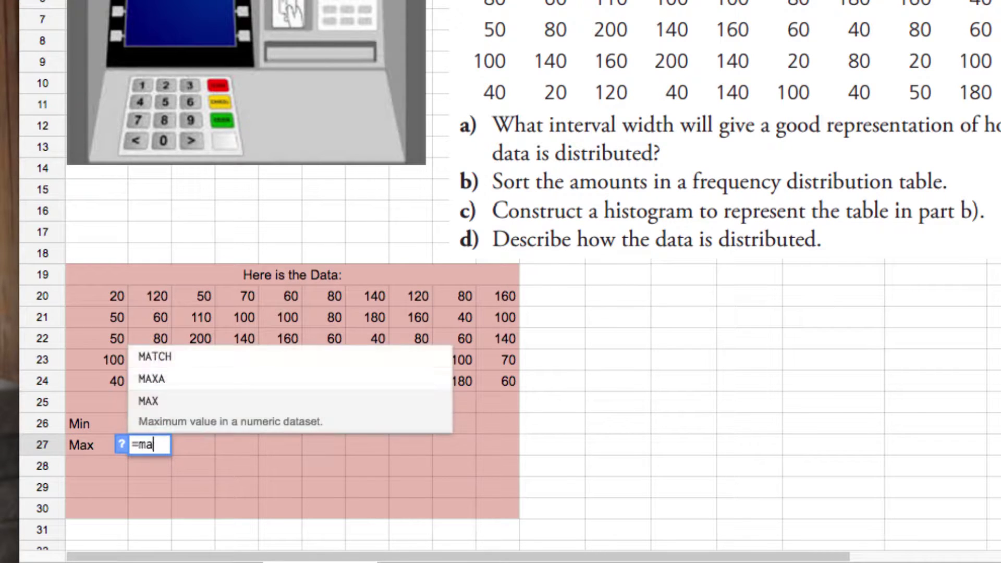
{"action": "type", "text": "x("}
{"action": "left_click_drag", "start_coordinate": [90, 298], "coordinate": [488, 377]}
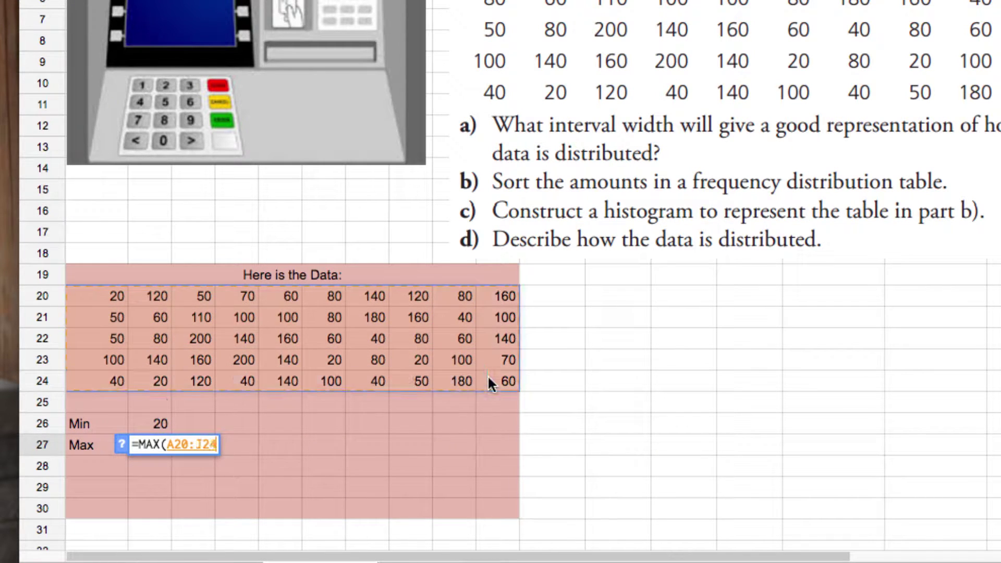
{"action": "key", "text": "Return"}
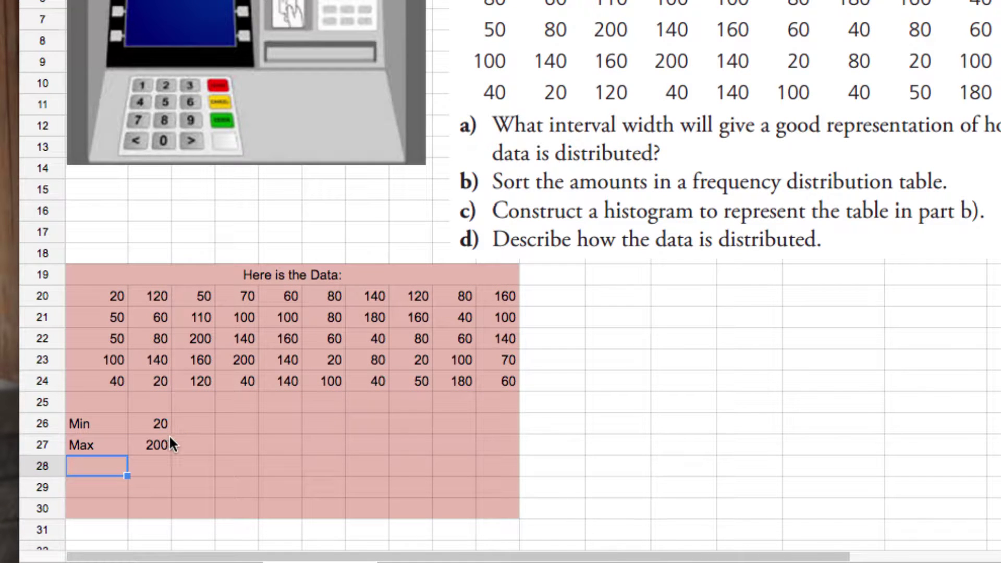
Step: Label cell A28 "Range" and subtract the minimum from the maximum in B28 with =B27-B26
{"action": "type", "text": "Range"}
{"action": "key", "text": "Tab"}
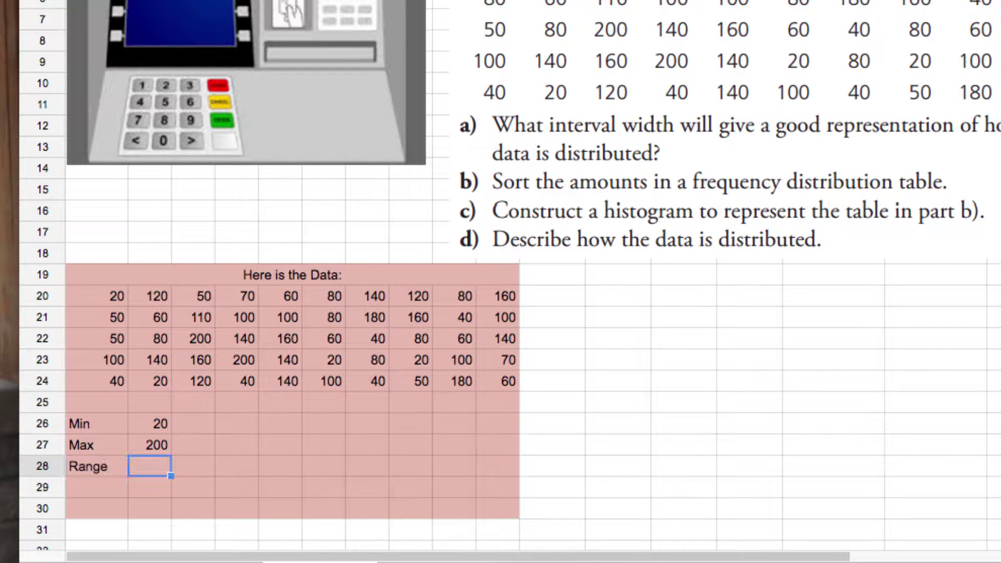
{"action": "type", "text": "=B27"}
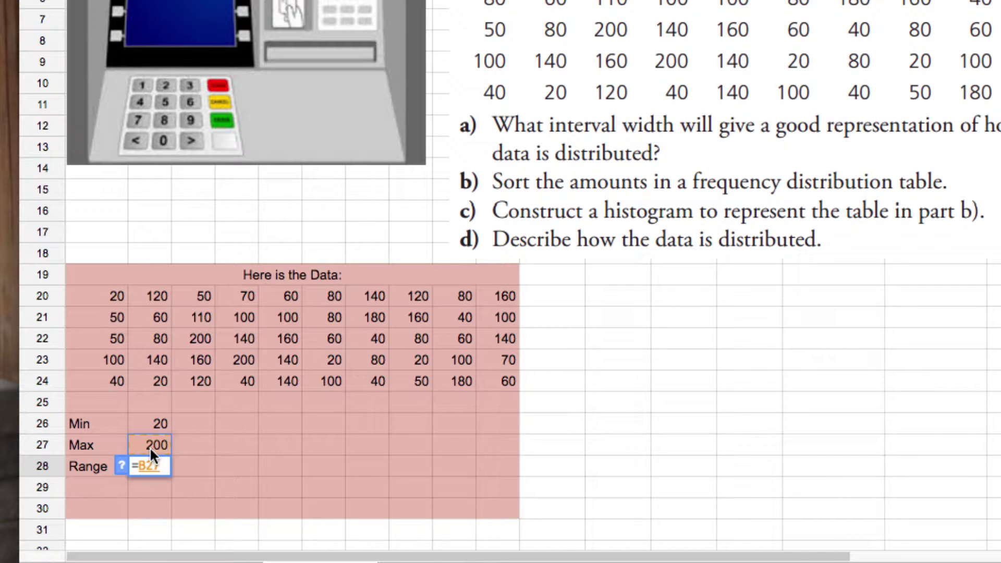
{"action": "type", "text": "-"}
{"action": "left_click", "coordinate": [151, 422]}
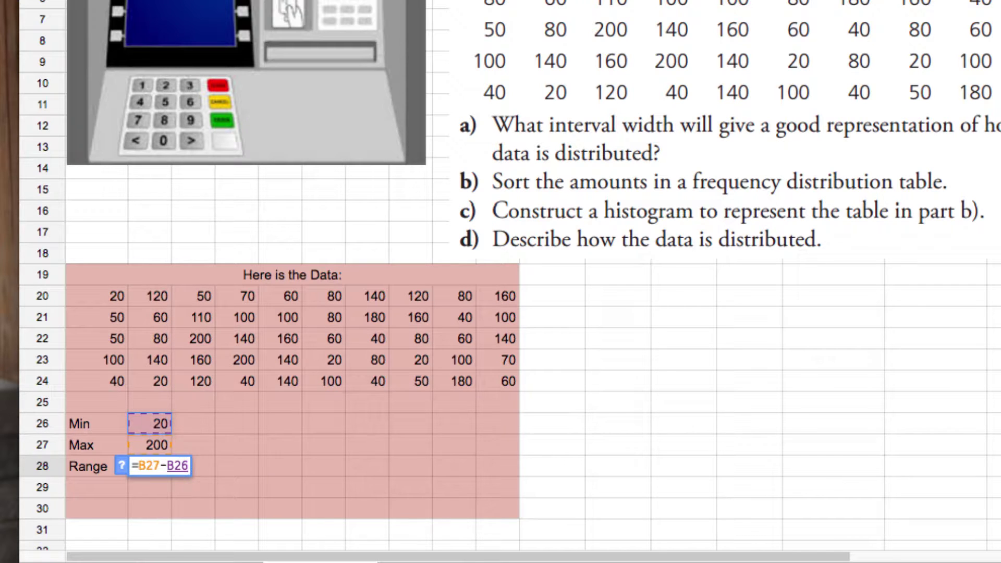
{"action": "key", "text": "Return"}
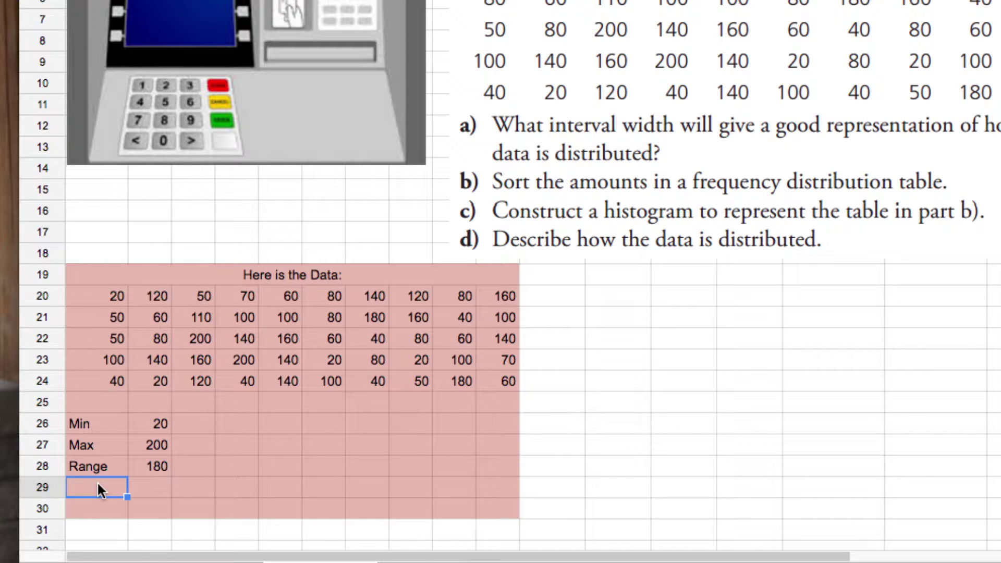
Step: Label cell A29 "Interval" and divide the range by ten in B29 with =B28/10
{"action": "type", "text": "Interval"}
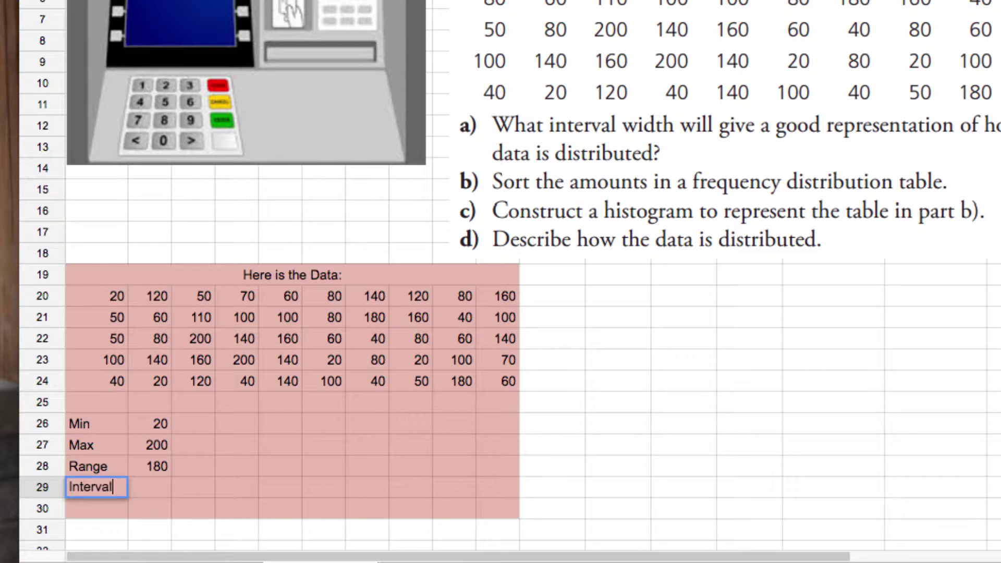
{"action": "key", "text": "Tab"}
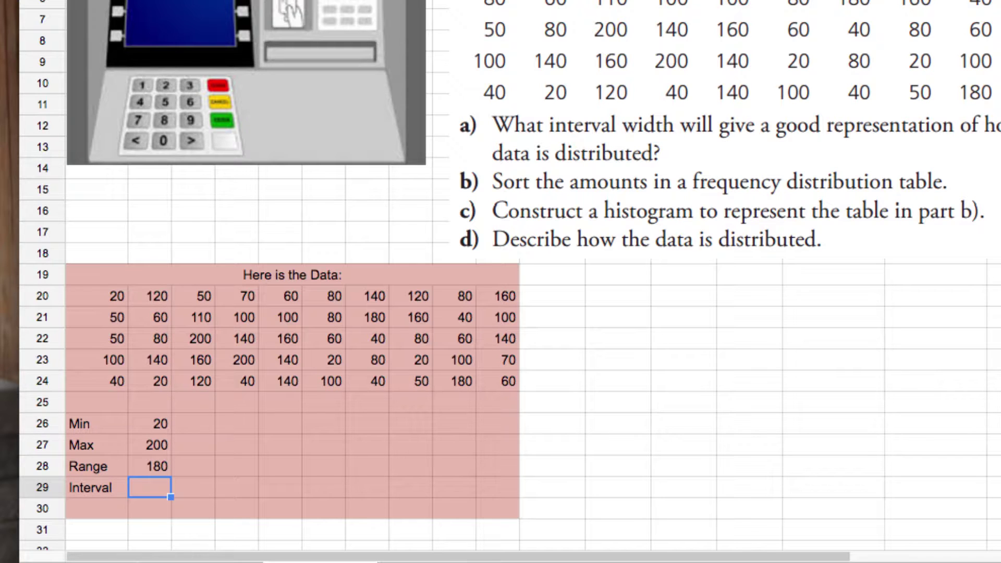
{"action": "type", "text": "=B28"}
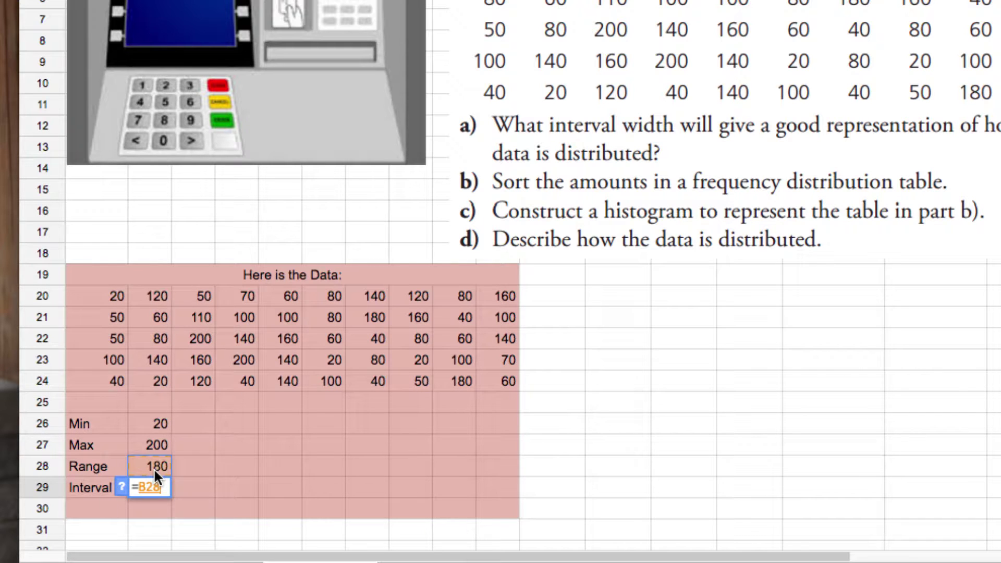
{"action": "type", "text": "/10"}
{"action": "key", "text": "Return"}
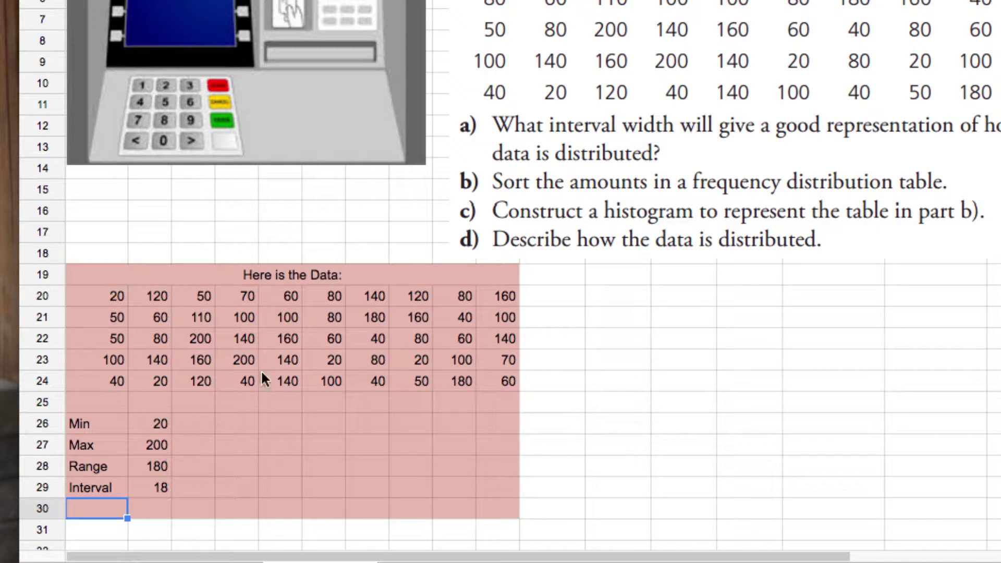
Step: Enter the note "Round up to 20!" in C29 beside the interval value
{"action": "left_click", "coordinate": [195, 488]}
{"action": "type", "text": "Ro"}
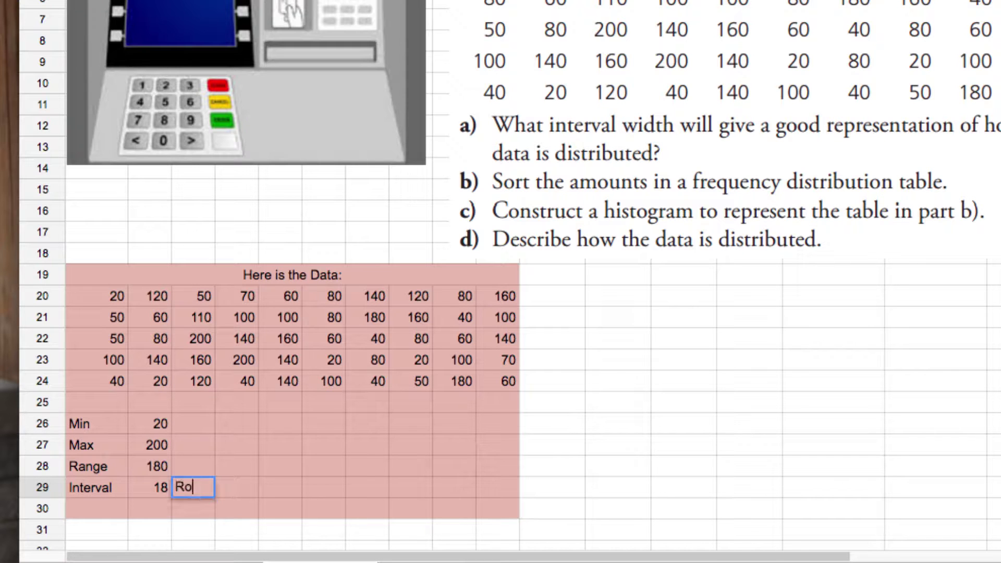
{"action": "type", "text": "und up to "}
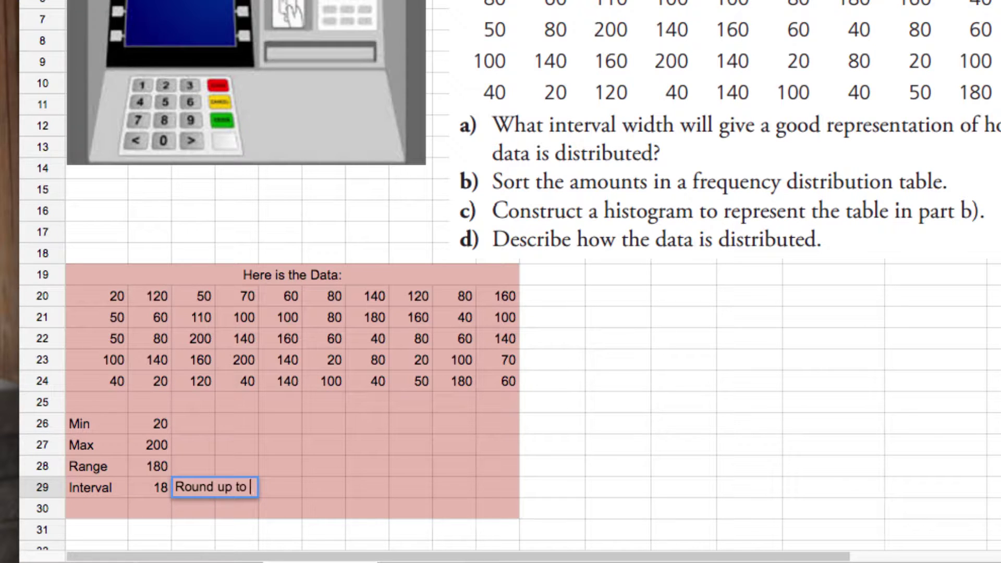
{"action": "type", "text": "20"}
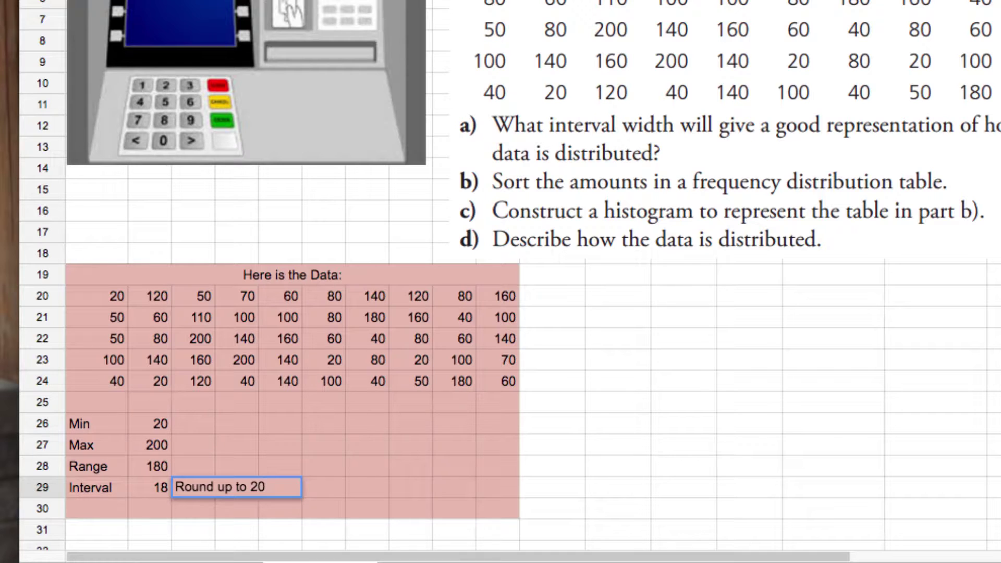
{"action": "type", "text": "!"}
{"action": "key", "text": "Return"}
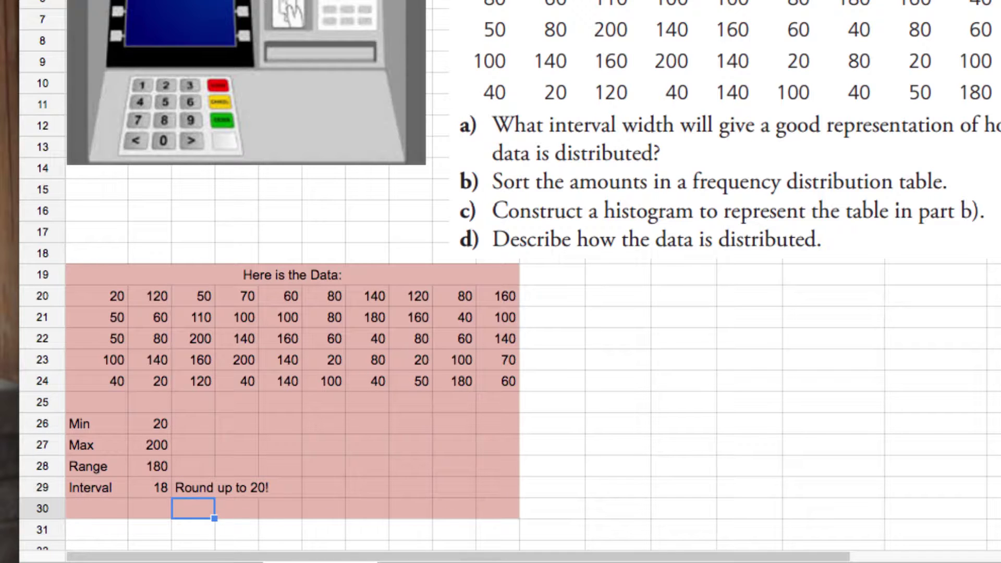
{"action": "key", "text": "Left"}
{"action": "key", "text": "Left"}
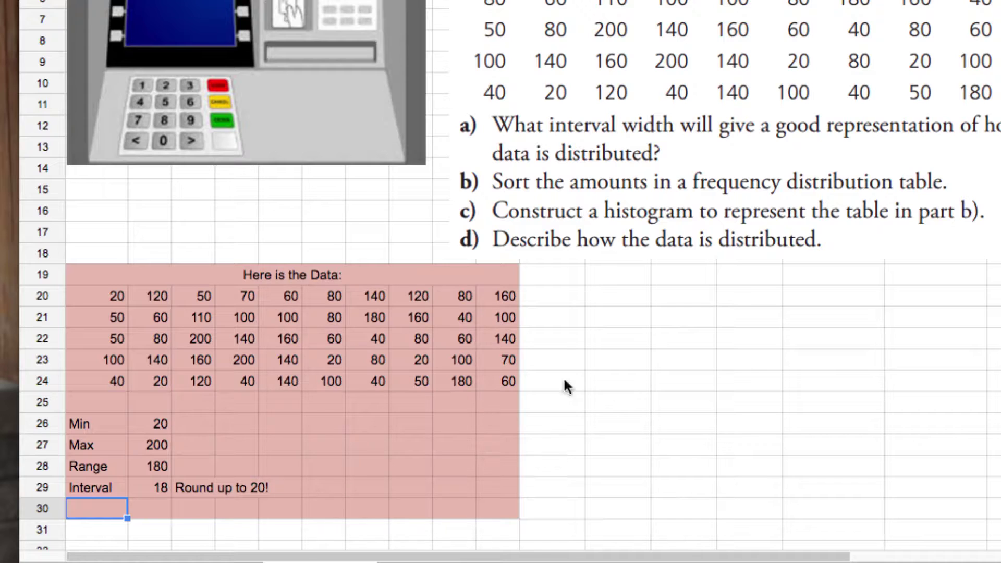
Step: Enter the heading "Freq Table" in K19 beside the data block
{"action": "left_click", "coordinate": [584, 339]}
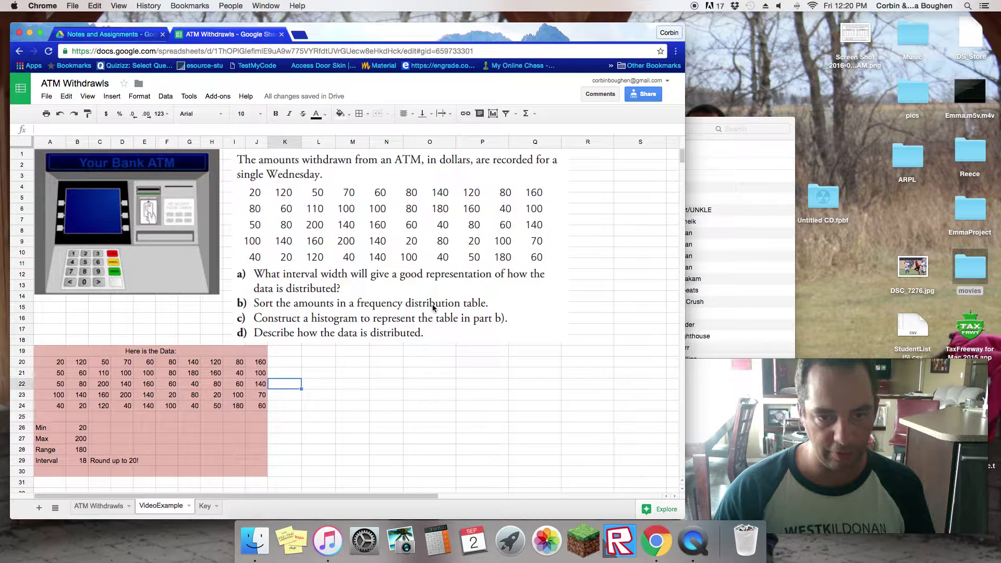
{"action": "left_click", "coordinate": [296, 352]}
{"action": "type", "text": "Freq"}
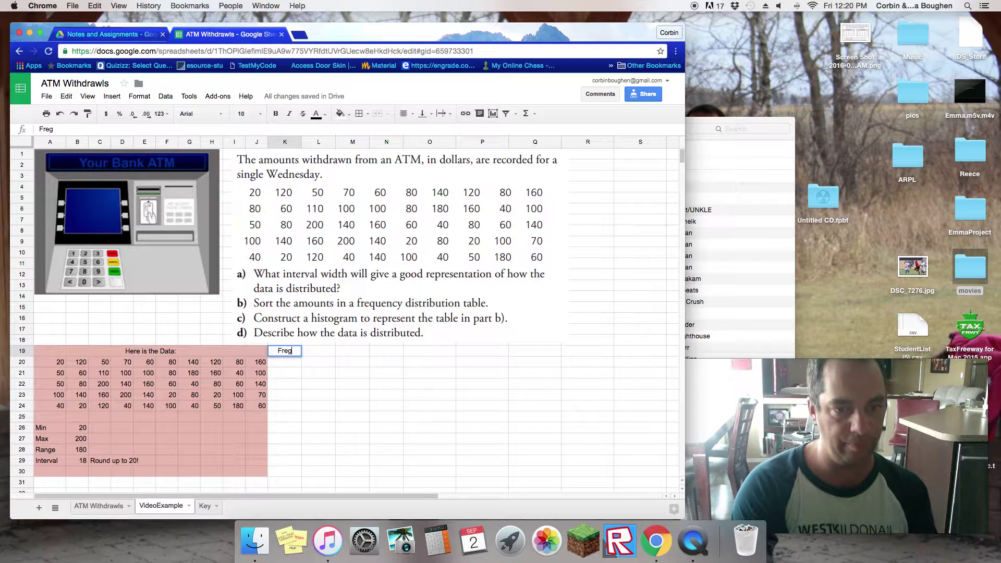
{"action": "key", "text": "BackSpace"}
{"action": "type", "text": "q Table"}
{"action": "key", "text": "Return"}
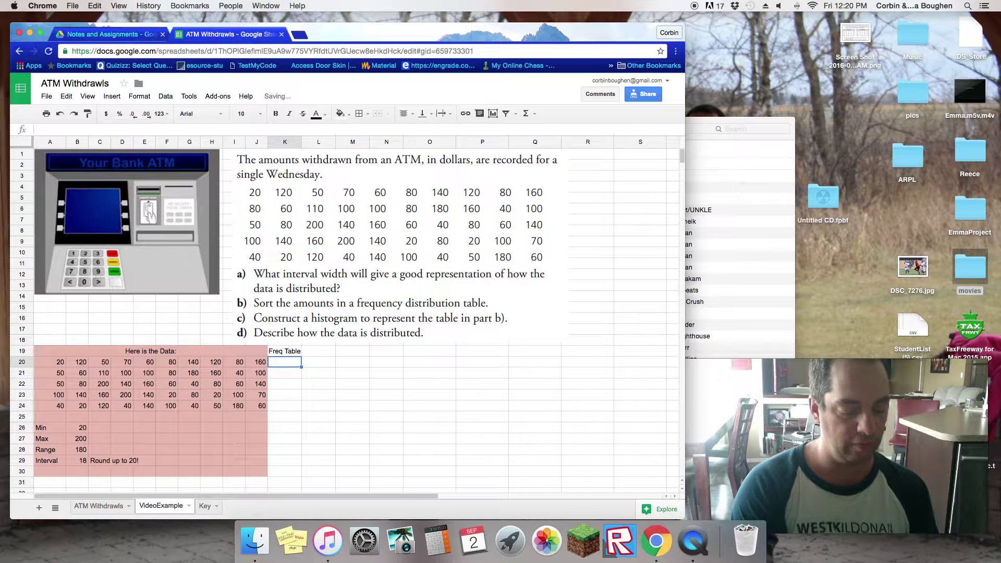
Step: Enter the frequency table headings "Lower Bound" in K20 and "Upper Bound" in L20
{"action": "type", "text": "Min"}
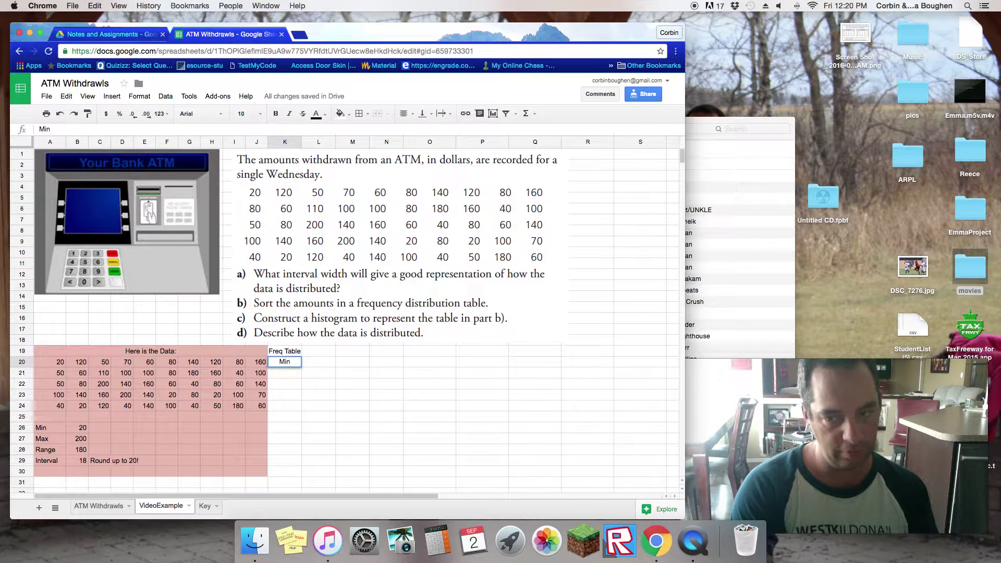
{"action": "key", "text": "BackSpace"}
{"action": "key", "text": "BackSpace"}
{"action": "key", "text": "BackSpace"}
{"action": "type", "text": "L"}
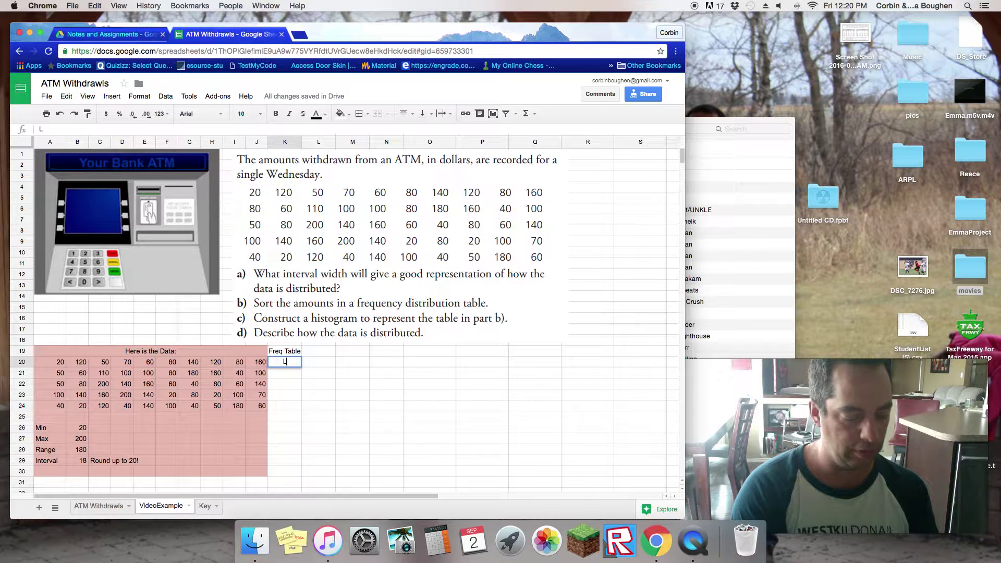
{"action": "type", "text": "ower Bound"}
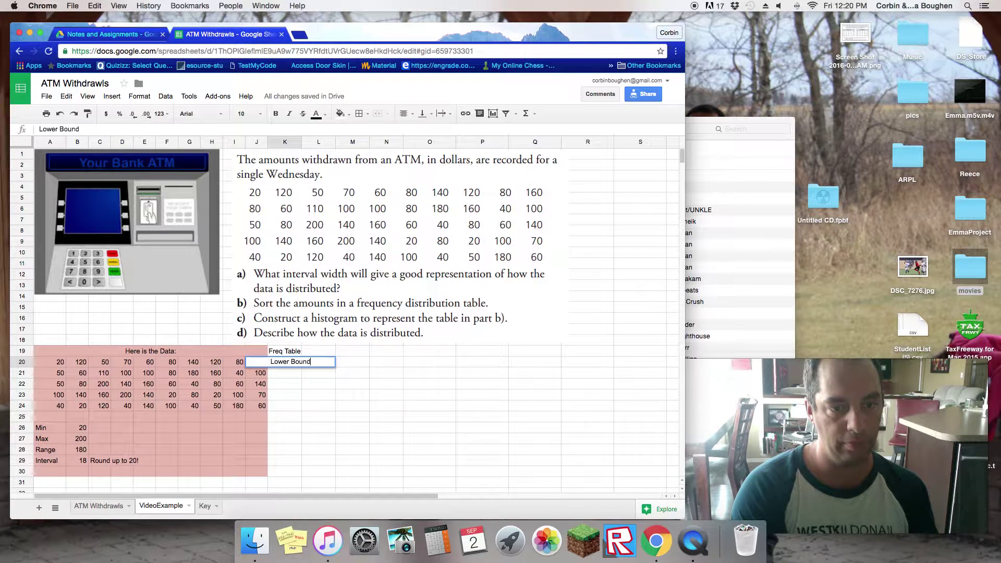
{"action": "key", "text": "Tab"}
{"action": "type", "text": "Upp"}
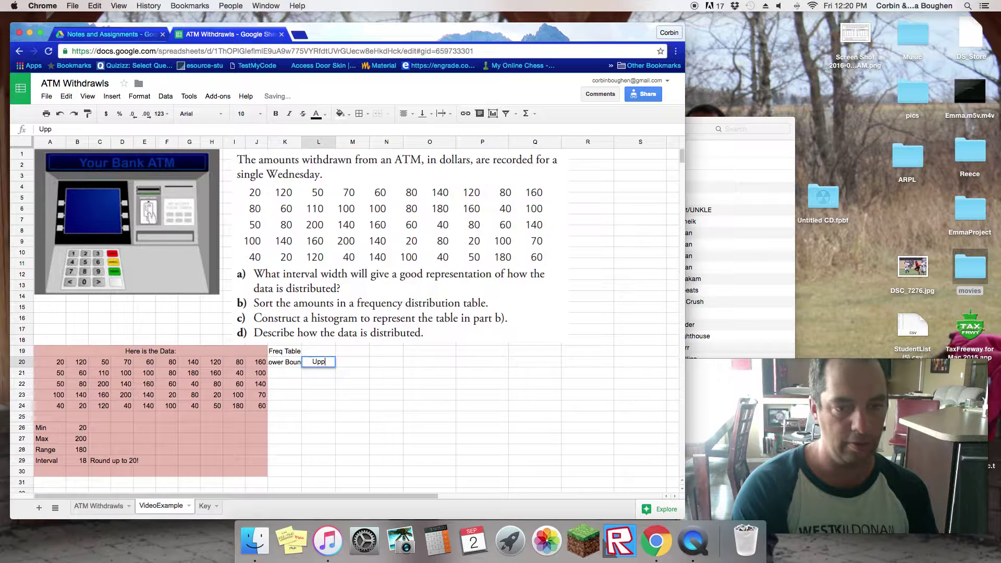
{"action": "type", "text": "er Bound"}
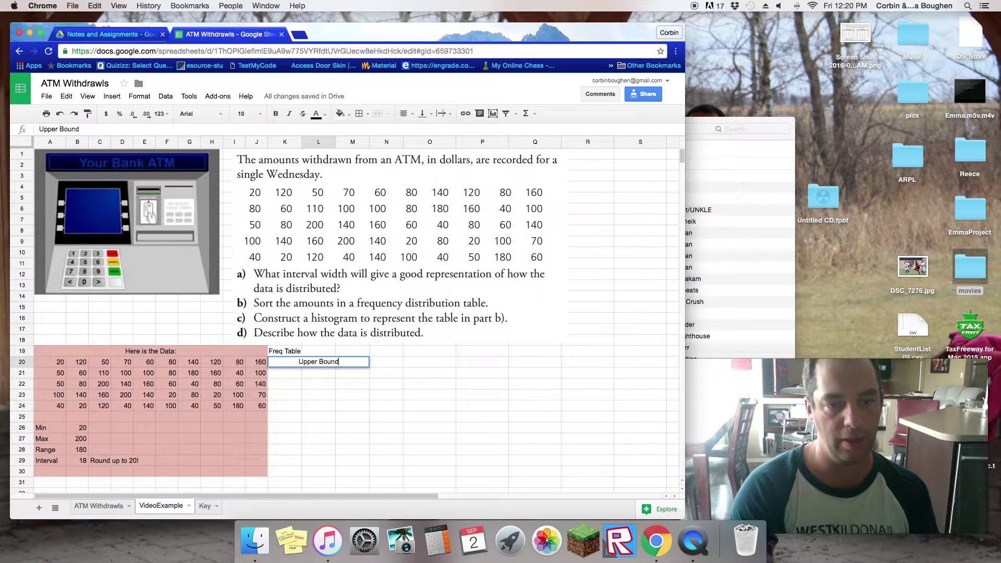
{"action": "key", "text": "Return"}
{"action": "type", "text": "'"}
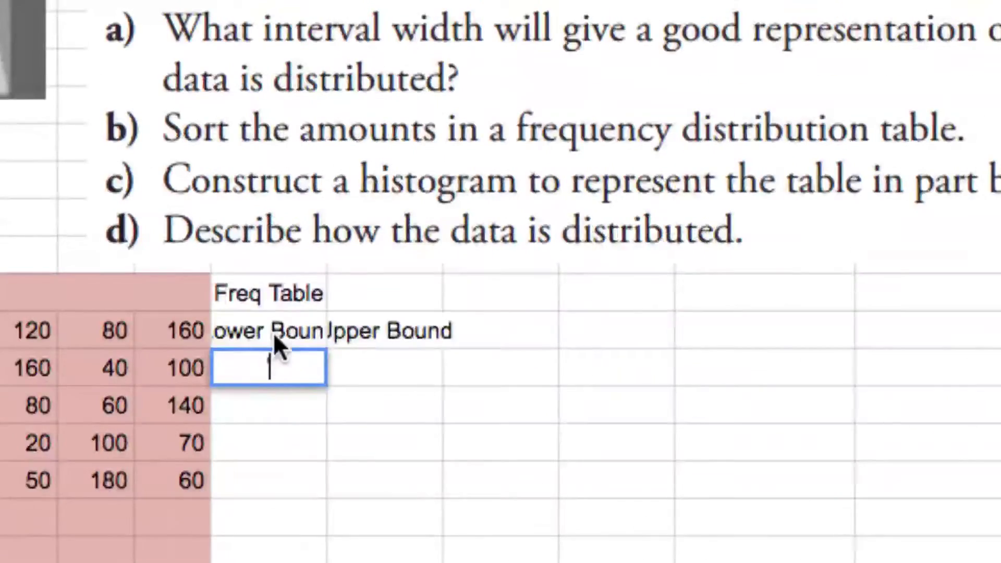
Step: Wrap the text of the two bound headings in K20:L20
{"action": "left_click", "coordinate": [285, 363]}
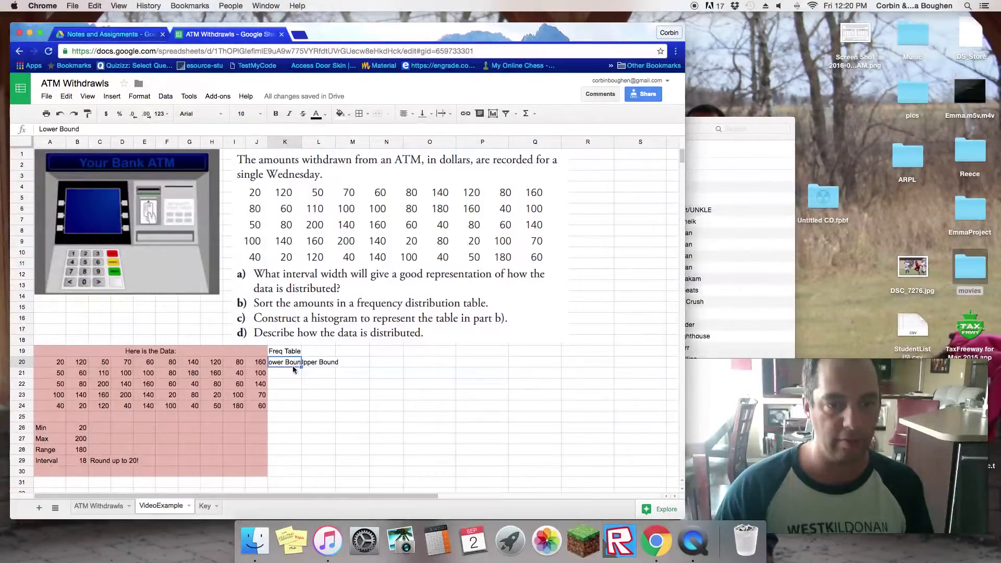
{"action": "left_click", "coordinate": [311, 364], "text": "shift"}
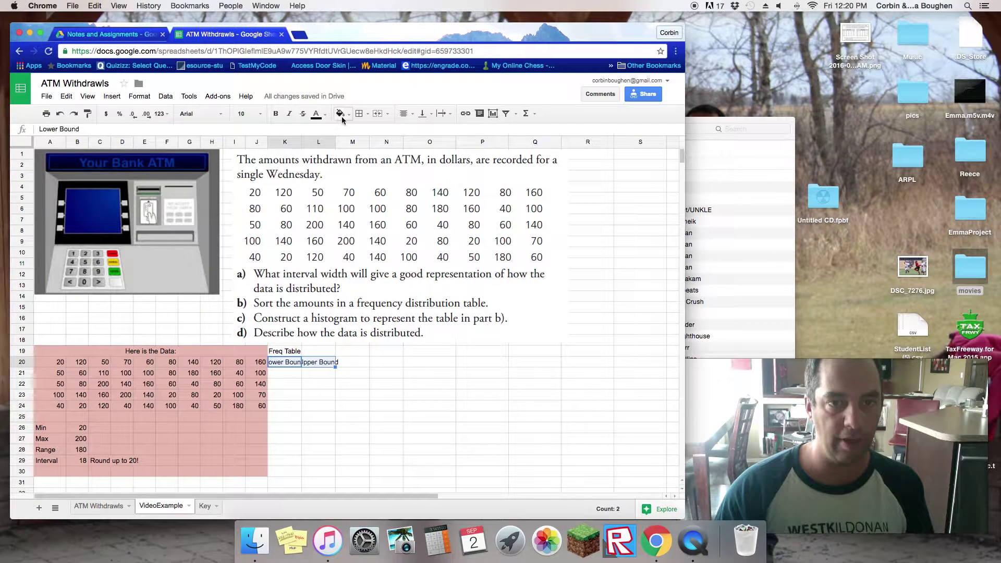
{"action": "left_click", "coordinate": [393, 115]}
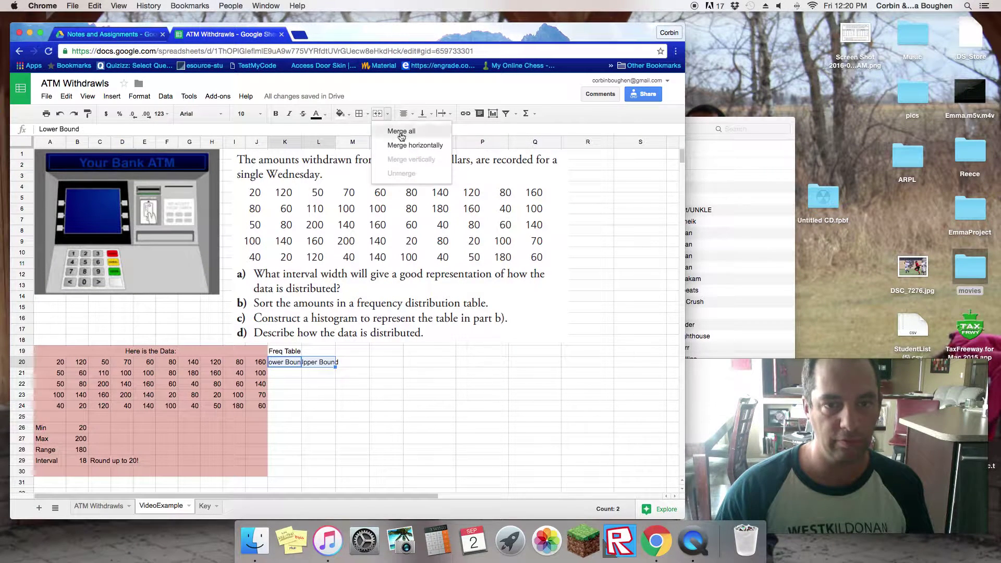
{"action": "left_click", "coordinate": [446, 114]}
{"action": "left_click", "coordinate": [458, 131]}
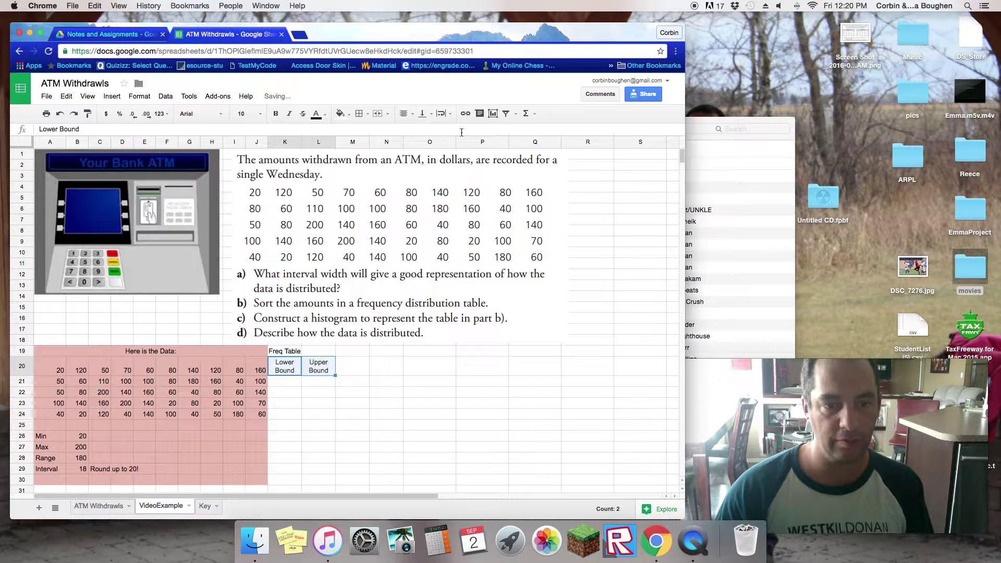
Step: Enter the heading "Mid Point" in M20 beside the upper bound heading
{"action": "left_click", "coordinate": [357, 370]}
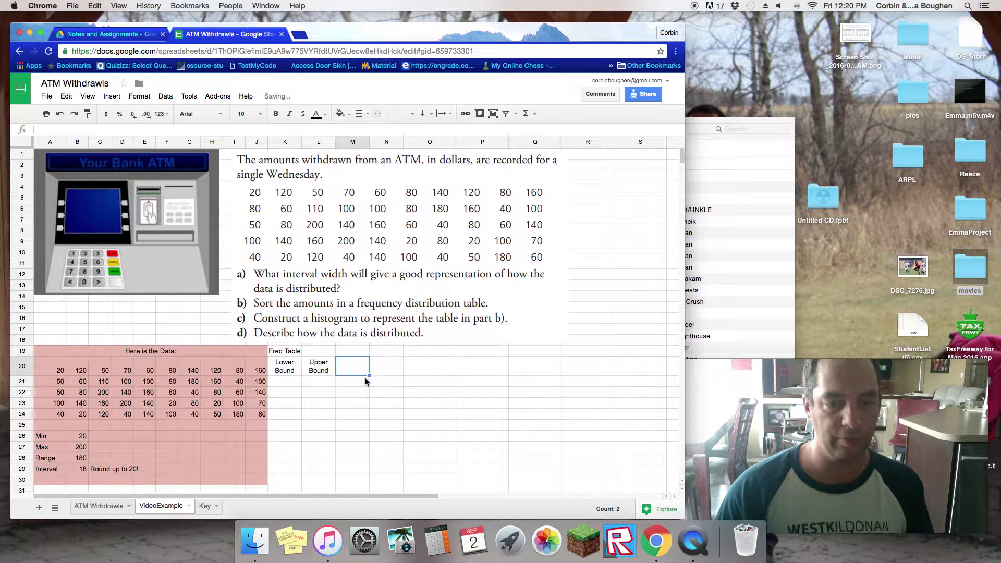
{"action": "type", "text": "Mid"}
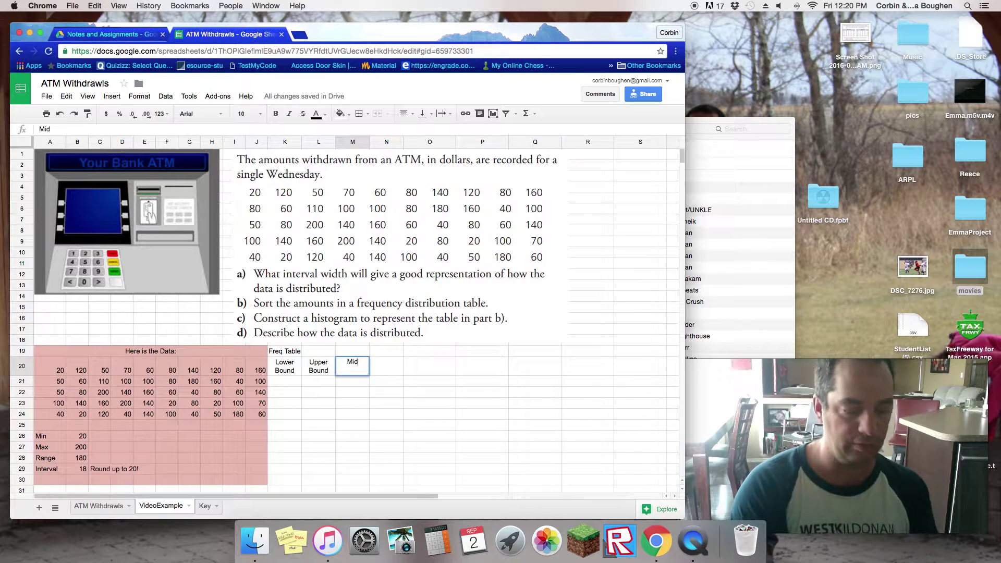
{"action": "type", "text": " Point"}
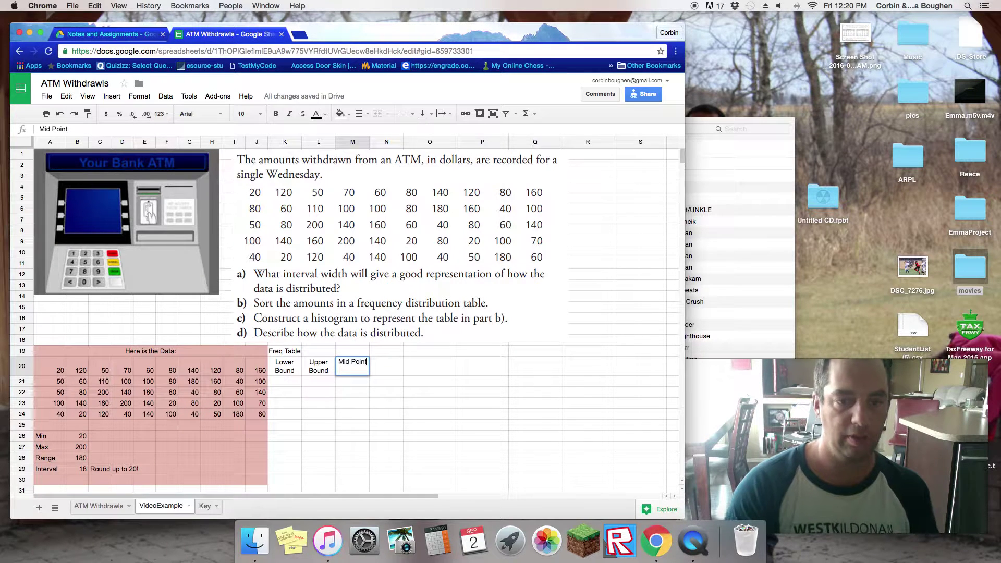
{"action": "key", "text": "Tab"}
Step: Enter =1 in K21 as the first lower bound of the frequency table
{"action": "left_click", "coordinate": [287, 382]}
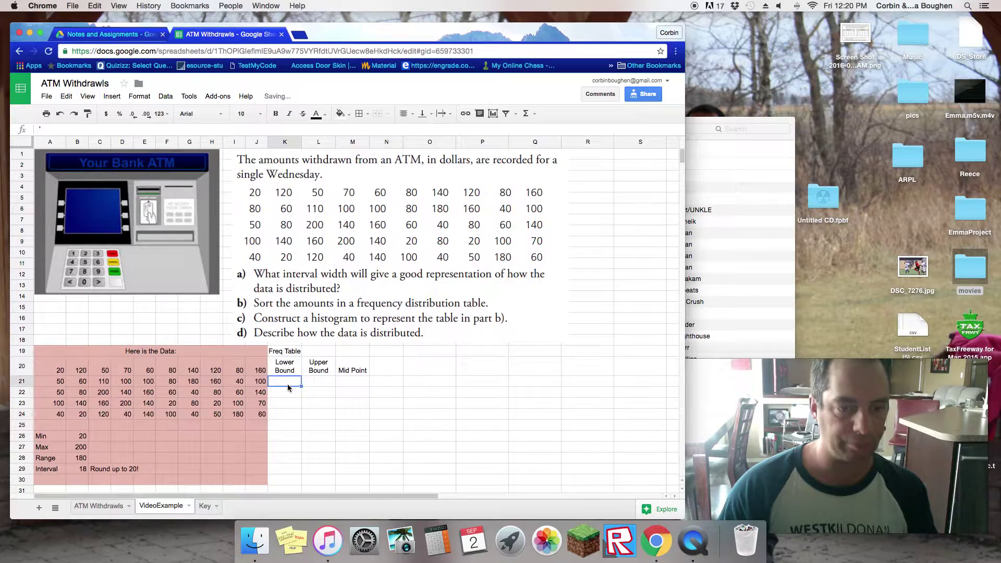
{"action": "scroll", "coordinate": [292, 382], "scroll_direction": "down", "scroll_amount": 3}
{"action": "scroll", "coordinate": [292, 382], "scroll_direction": "up", "scroll_amount": 1}
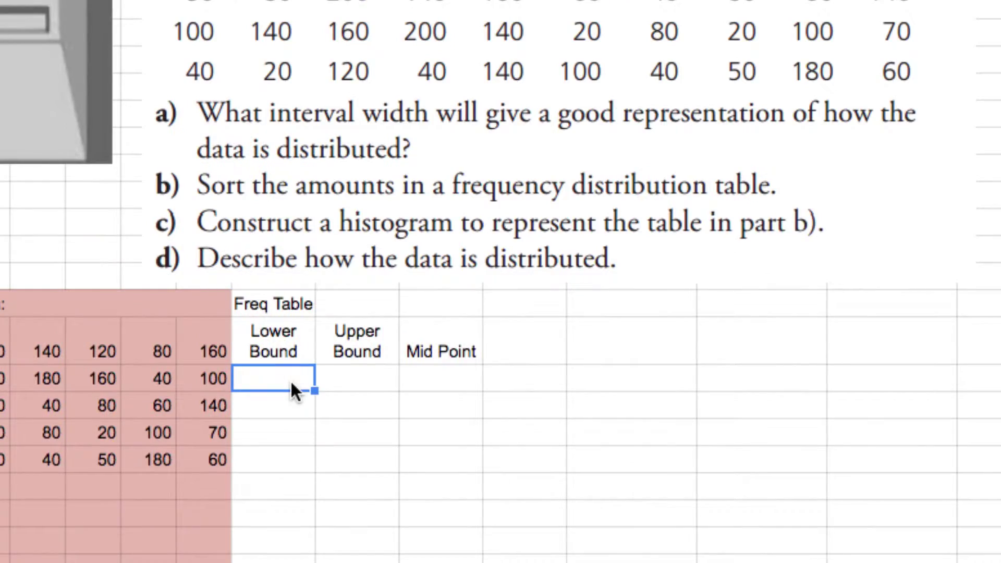
{"action": "type", "text": "="}
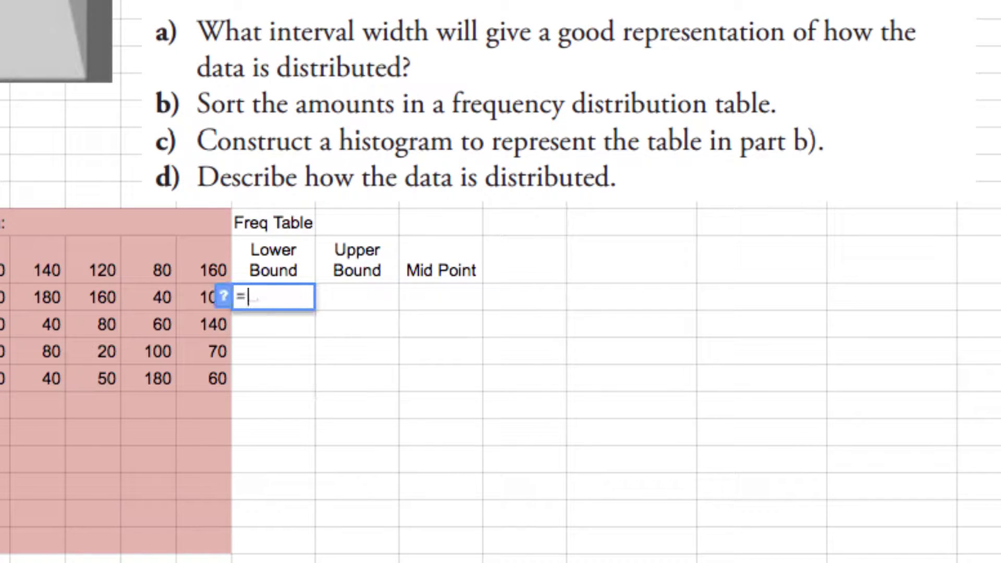
{"action": "type", "text": "1"}
{"action": "key", "text": "Tab"}
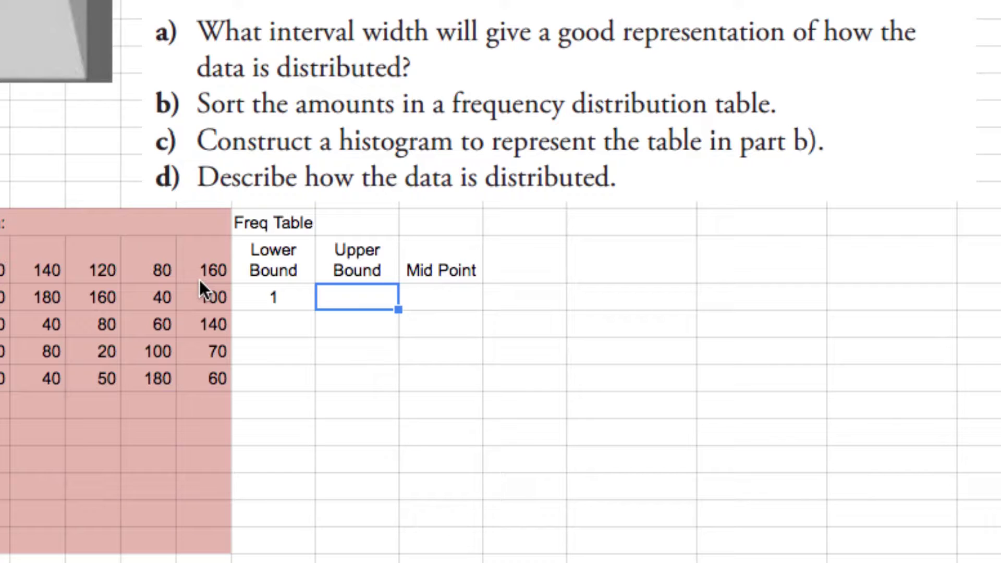
Step: Calculate the first upper bound in L21 with the formula =K21+19
{"action": "type", "text": "="}
{"action": "left_click", "coordinate": [248, 283]}
{"action": "type", "text": "+"}
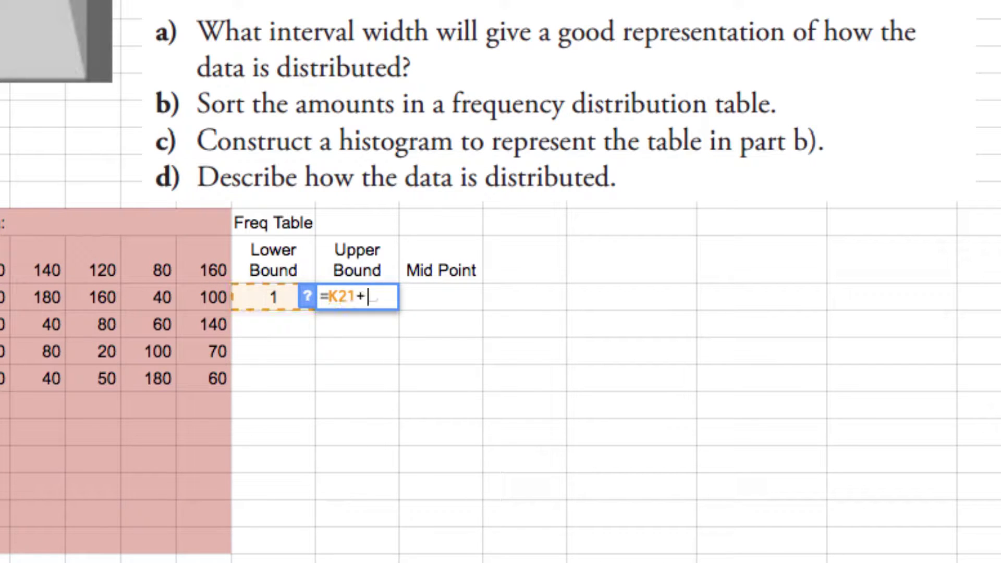
{"action": "type", "text": "19"}
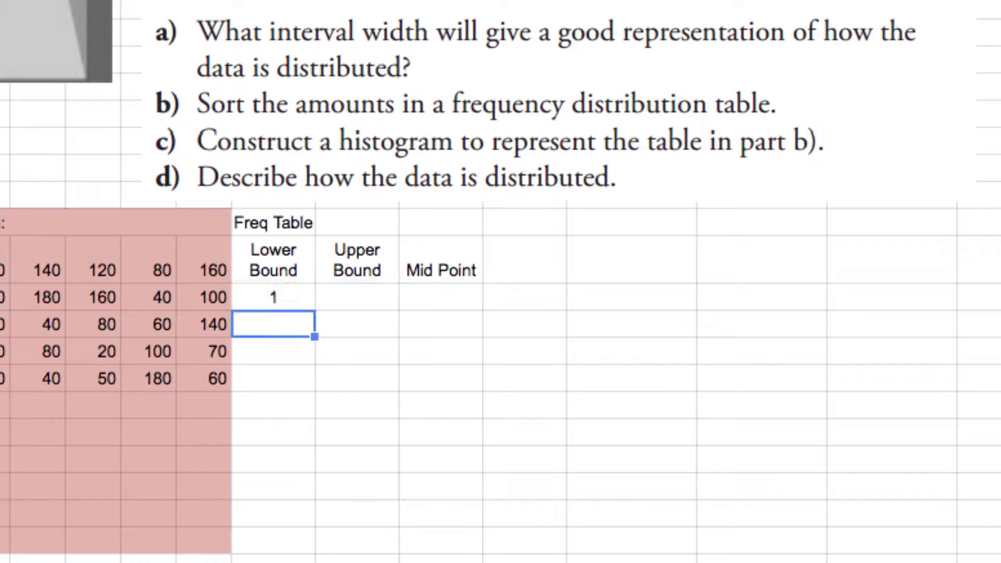
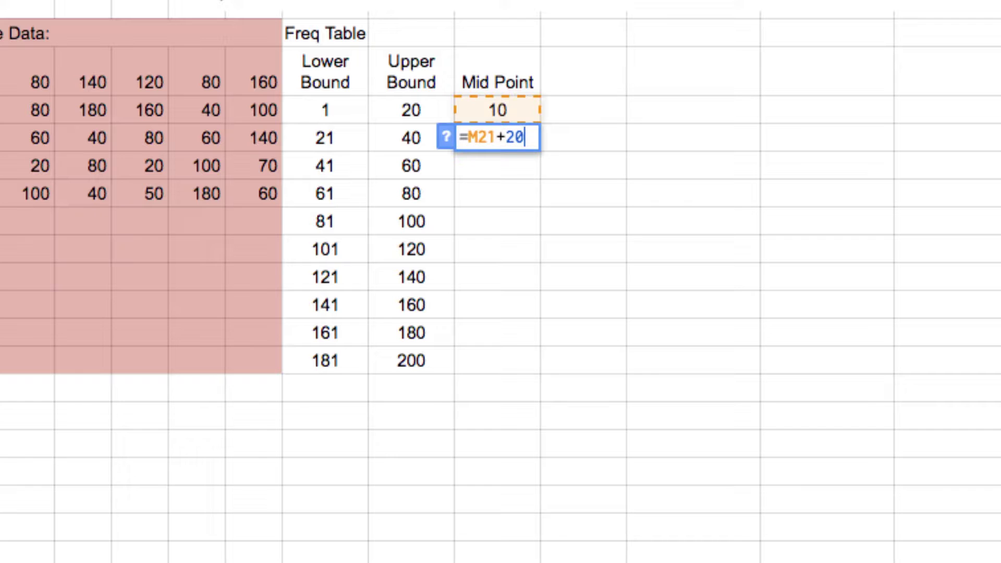
Step: Fill the midpoint formula =M21+20 from M22 down to M30, the last interval row
{"action": "left_click", "coordinate": [515, 130]}
{"action": "left_click_drag", "start_coordinate": [540, 151], "coordinate": [542, 370]}
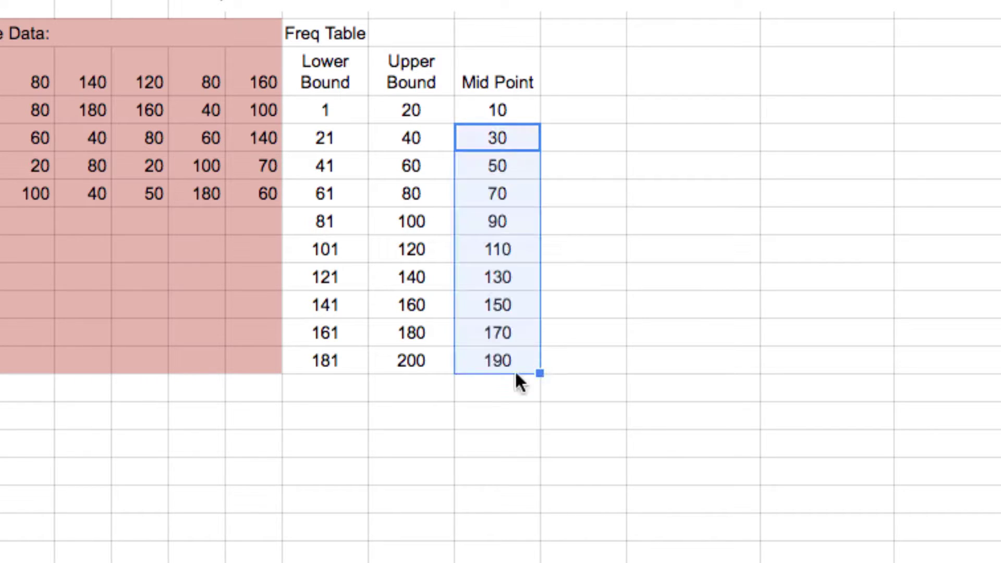
{"action": "left_click", "coordinate": [631, 296]}
Step: Enter the heading "Number" in N20 beside the midpoint heading
{"action": "left_click", "coordinate": [578, 81]}
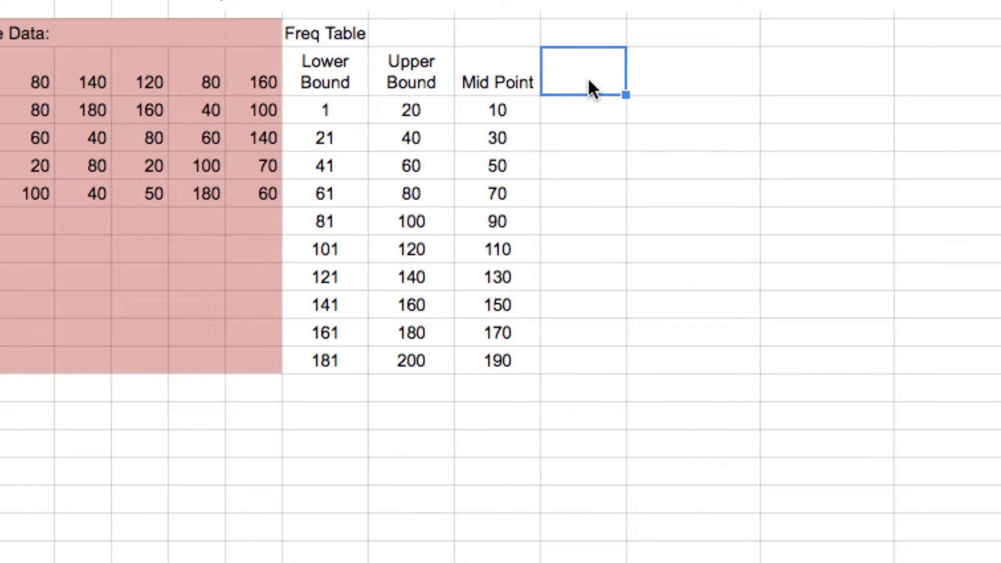
{"action": "type", "text": "Number"}
{"action": "key", "text": "Return"}
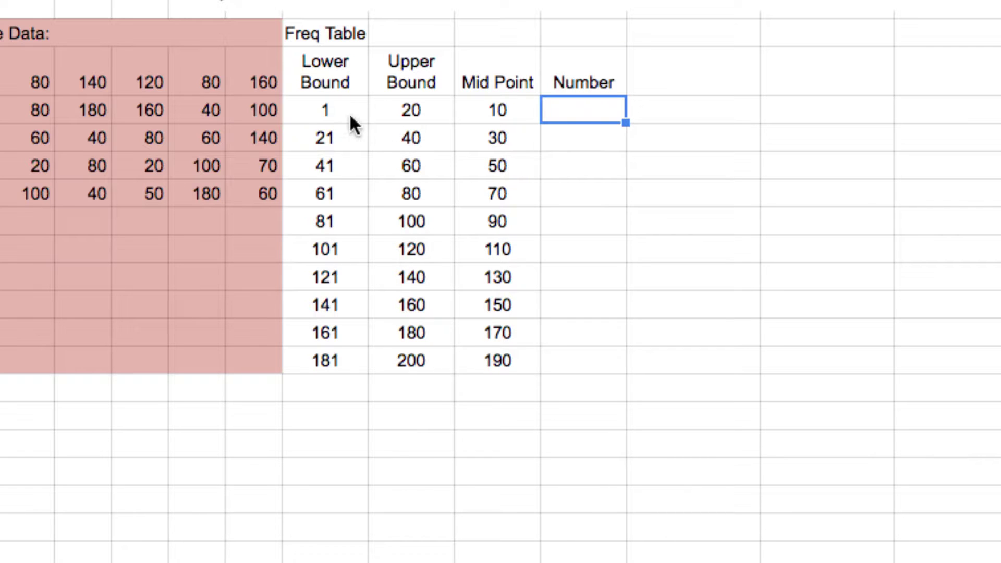
Step: Begin a COUNTIFS formula in N21, the first row under the Number heading
{"action": "scroll", "coordinate": [684, 120], "scroll_direction": "up", "scroll_amount": 3}
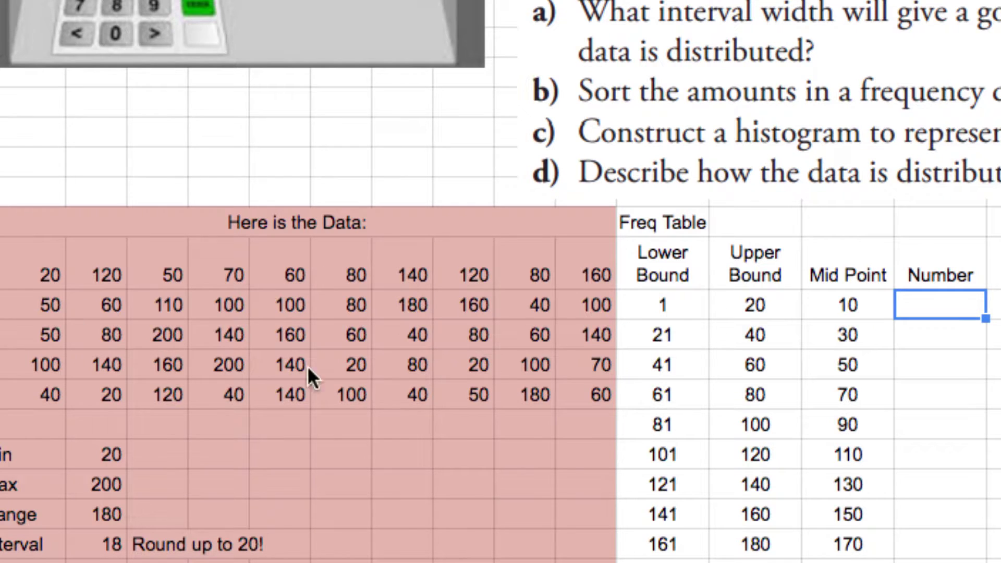
{"action": "scroll", "coordinate": [307, 365], "scroll_direction": "right", "scroll_amount": 5}
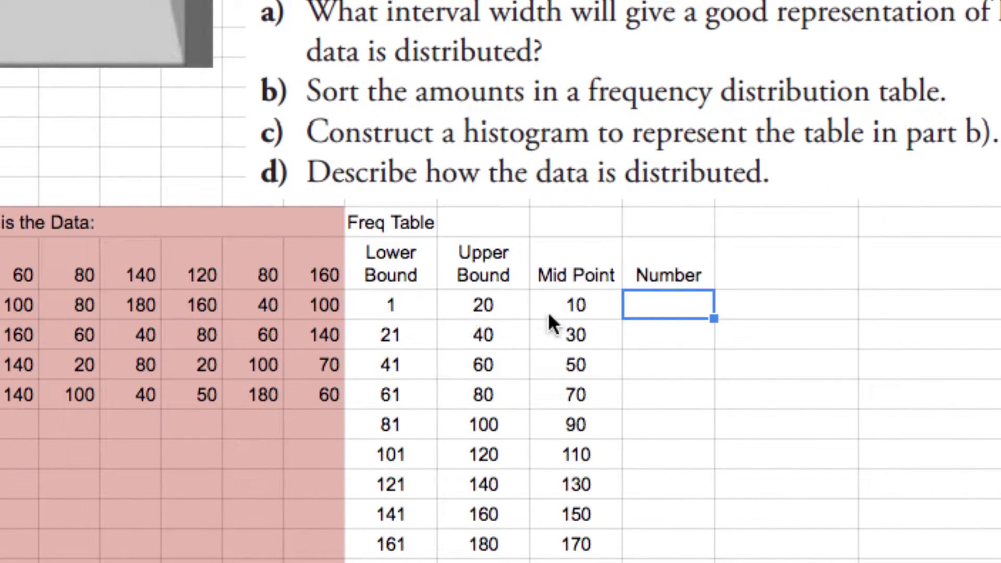
{"action": "type", "text": "="}
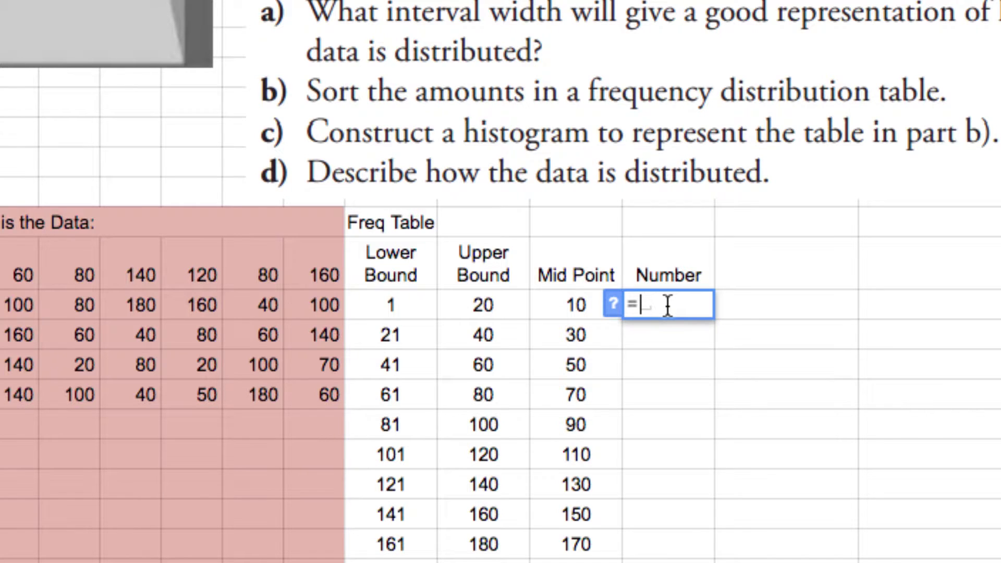
{"action": "type", "text": "Count"}
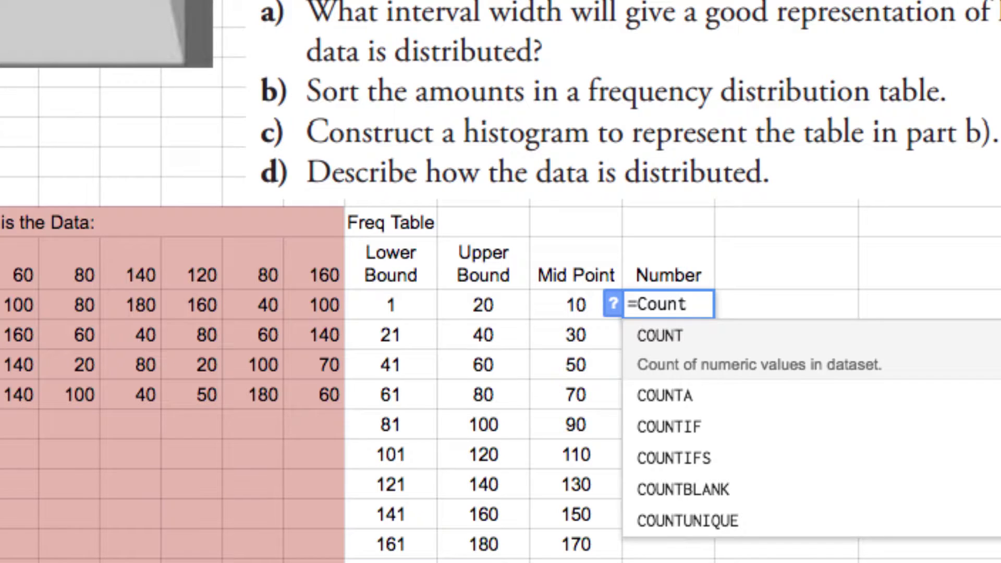
{"action": "type", "text": "i"}
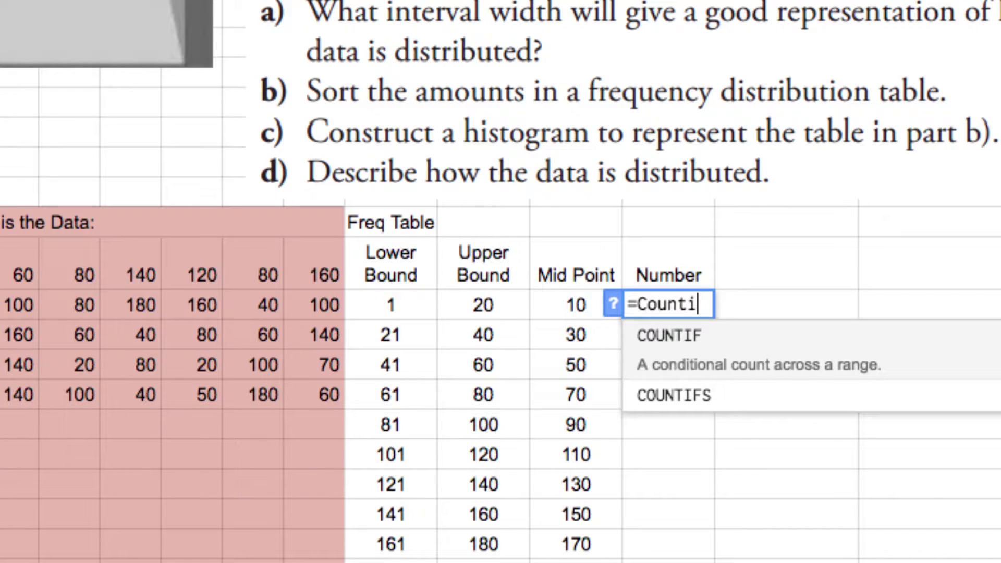
{"action": "key", "text": "Down"}
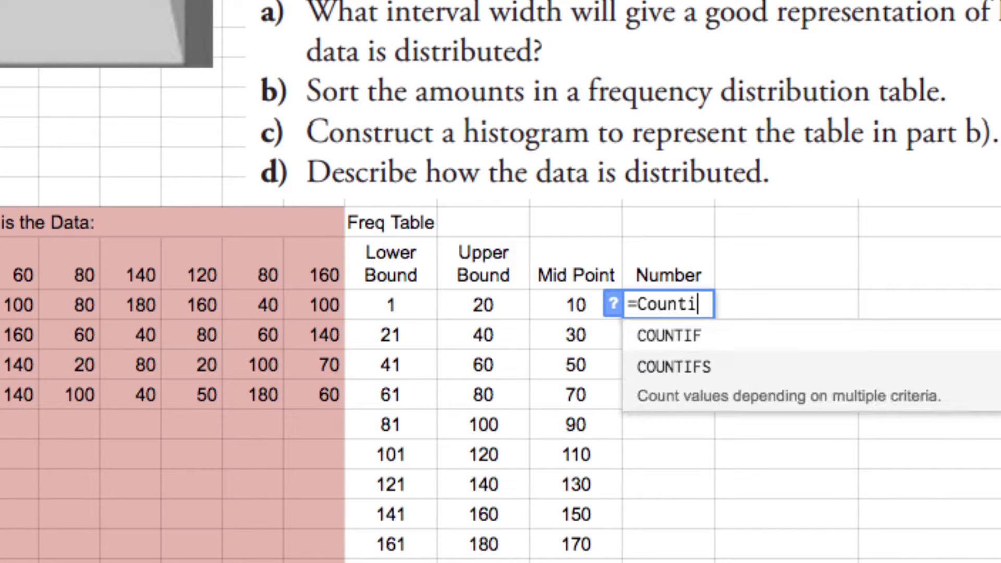
{"action": "left_click", "coordinate": [679, 383]}
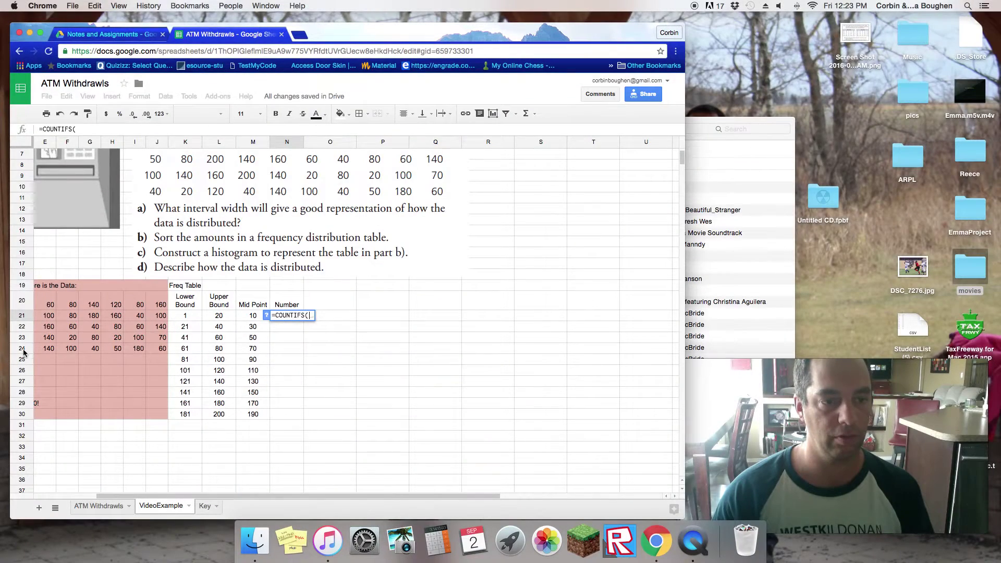
{"action": "left_click_drag", "start_coordinate": [175, 496], "coordinate": [74, 502]}
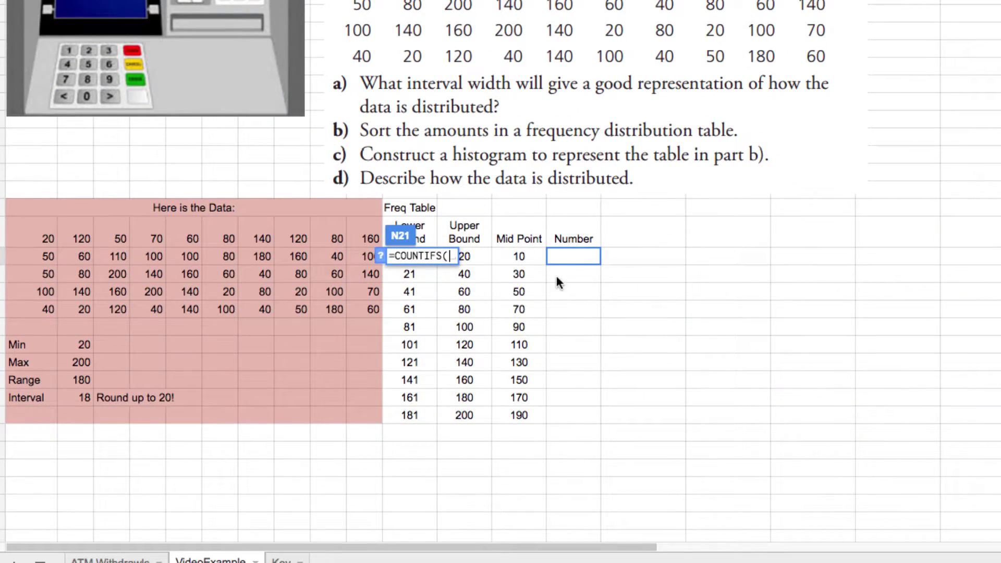
{"action": "left_click_drag", "start_coordinate": [51, 233], "coordinate": [396, 311]}
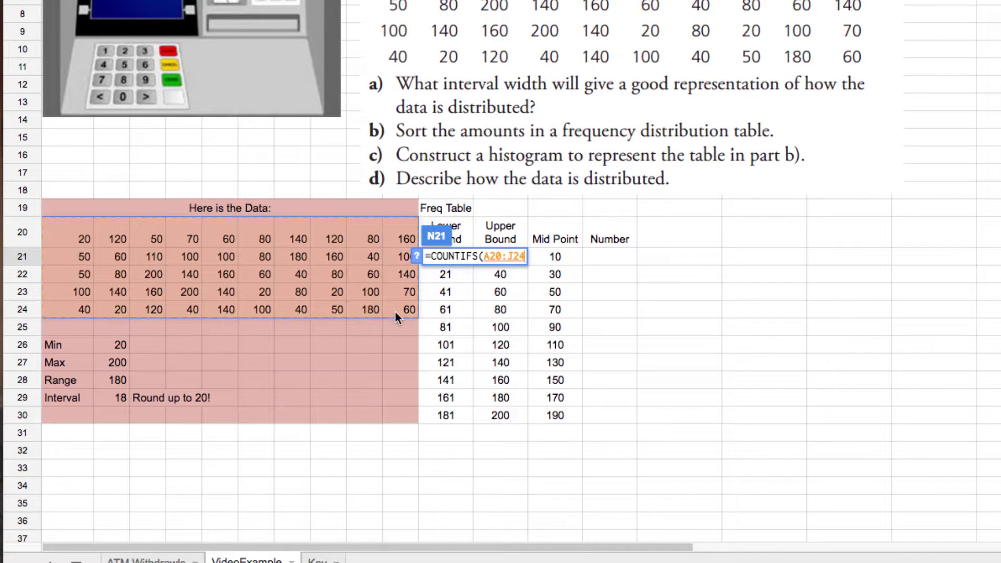
{"action": "type", "text": ","}
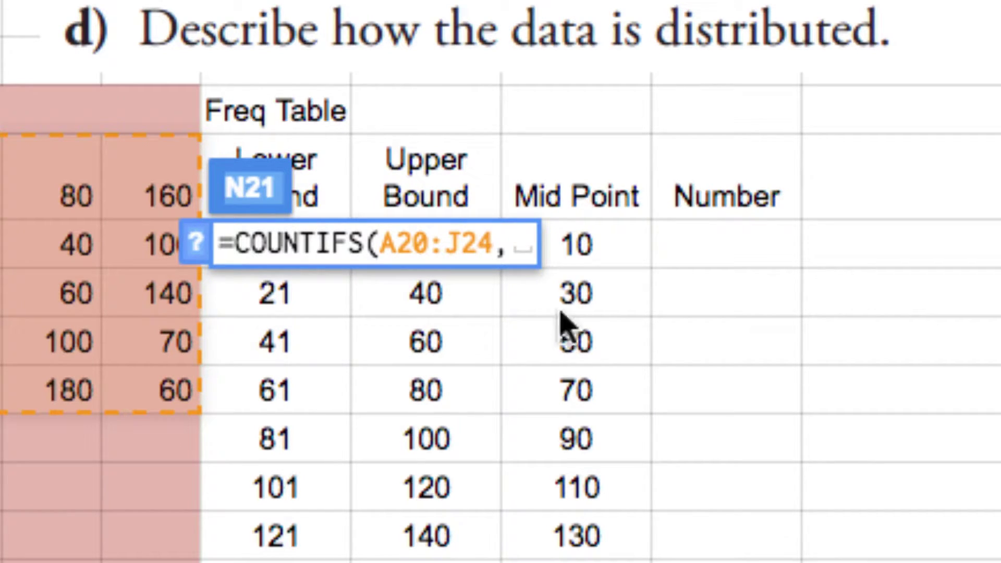
{"action": "key", "text": "BackSpace"}
{"action": "type", "text": "\""}
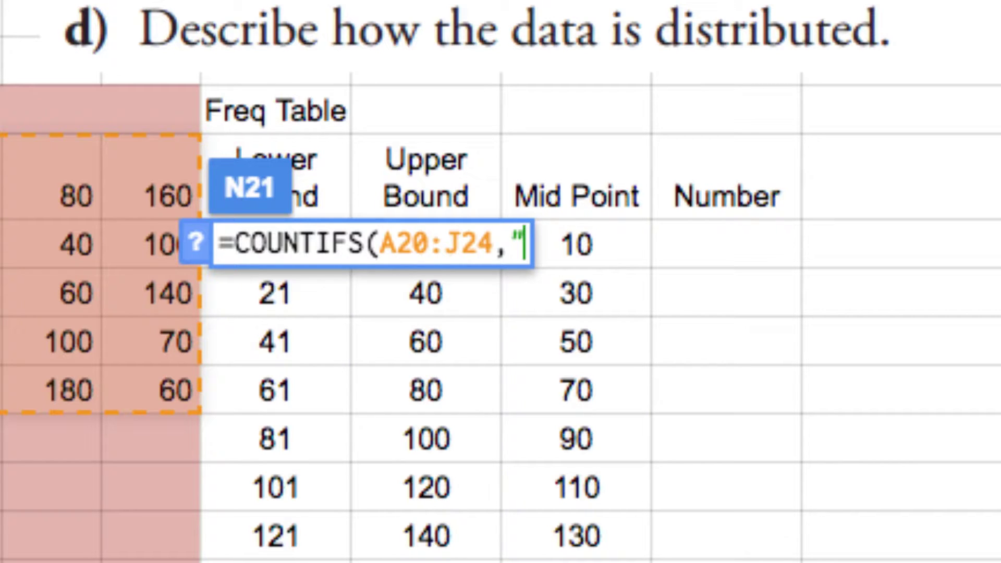
{"action": "type", "text": ">"}
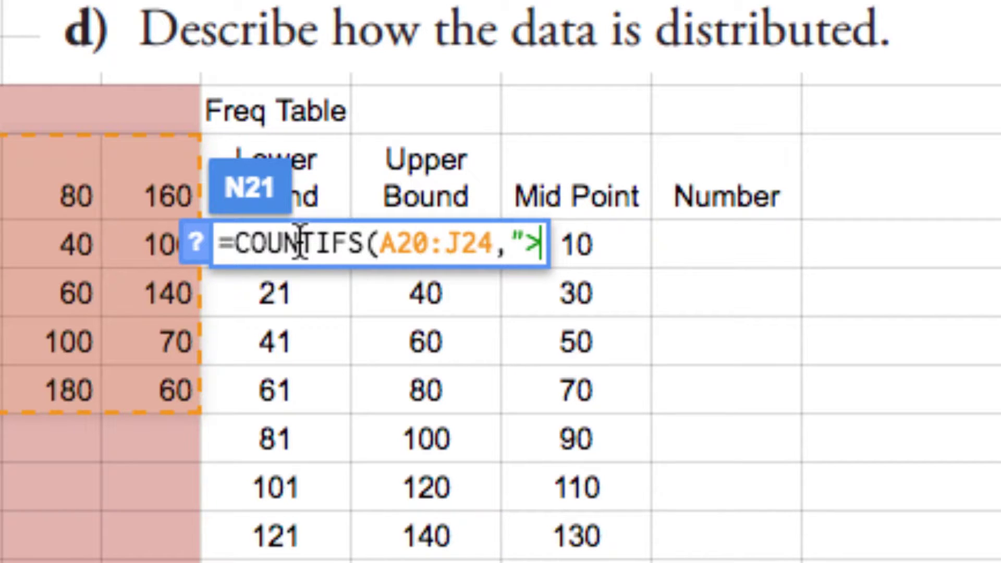
{"action": "key", "text": "Escape"}
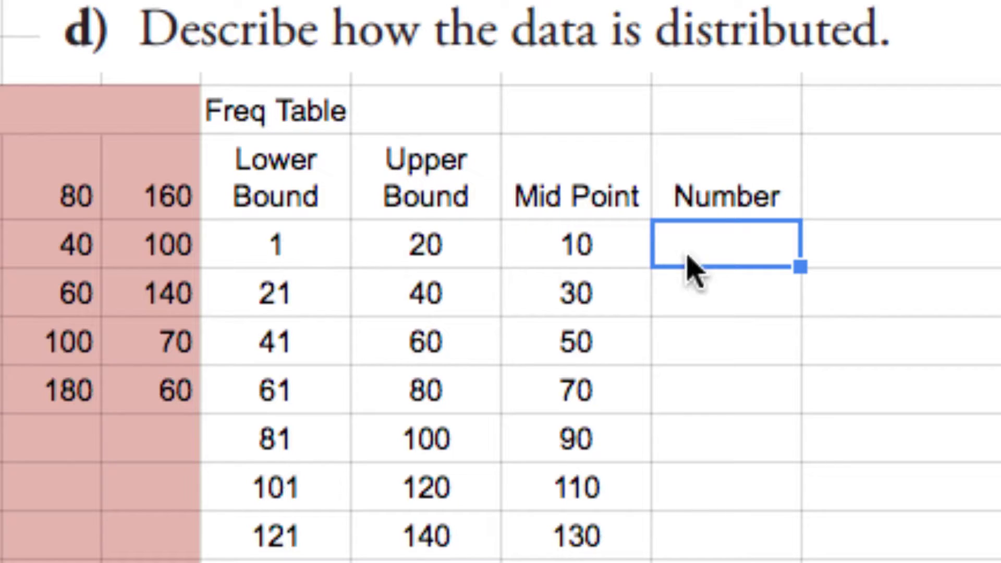
Step: Start a COUNTIFS formula in N21 with the withdrawal data A20:J24 as its first criteria range
{"action": "type", "text": "="}
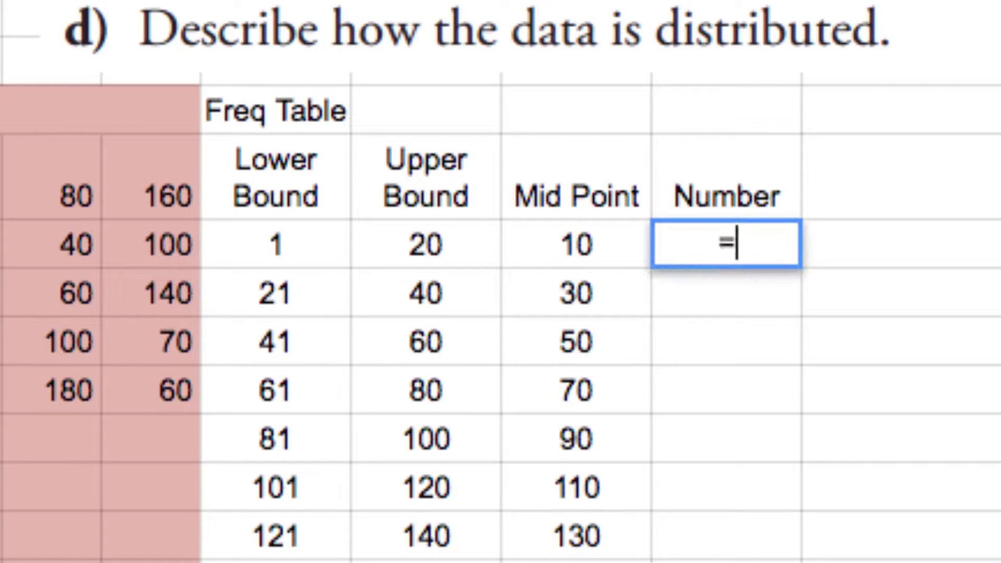
{"action": "type", "text": "count"}
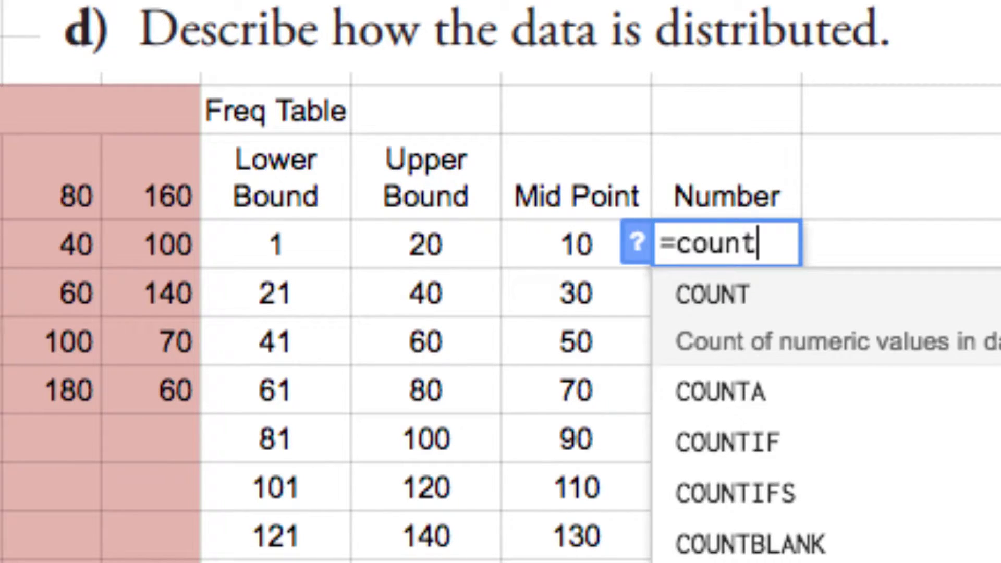
{"action": "key", "text": "Down"}
{"action": "key", "text": "Down"}
{"action": "key", "text": "Down"}
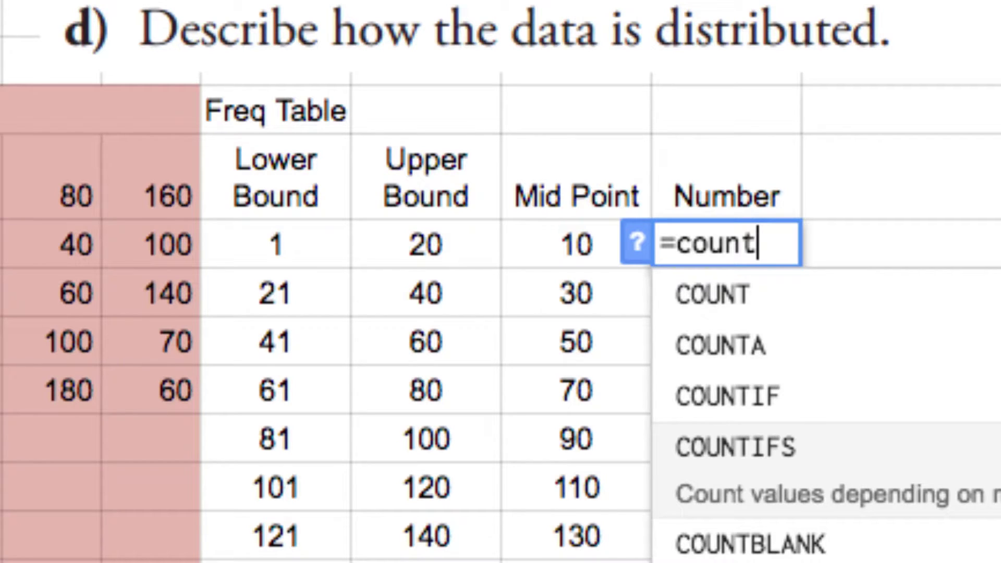
{"action": "key", "text": "Tab"}
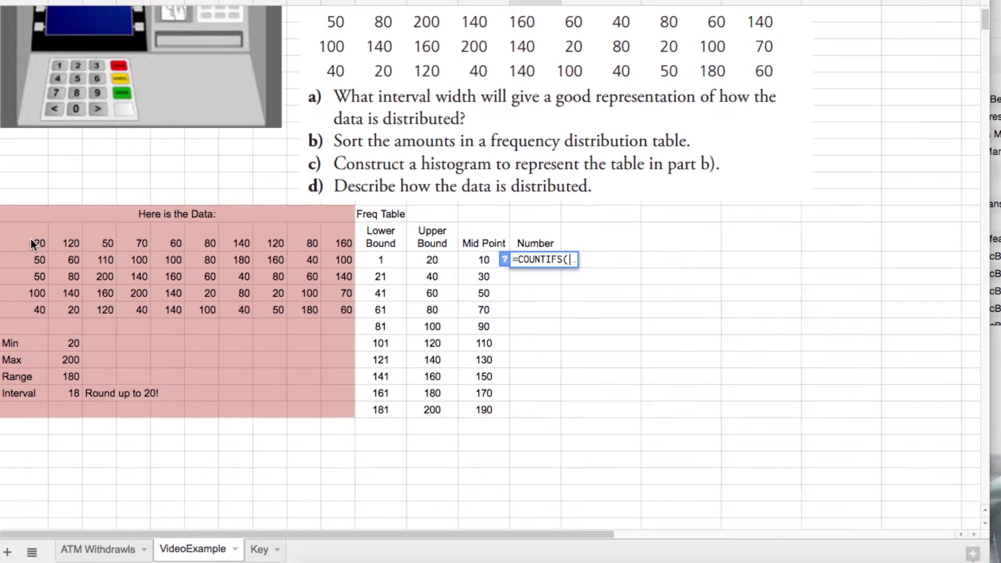
{"action": "left_click_drag", "start_coordinate": [27, 238], "coordinate": [391, 323]}
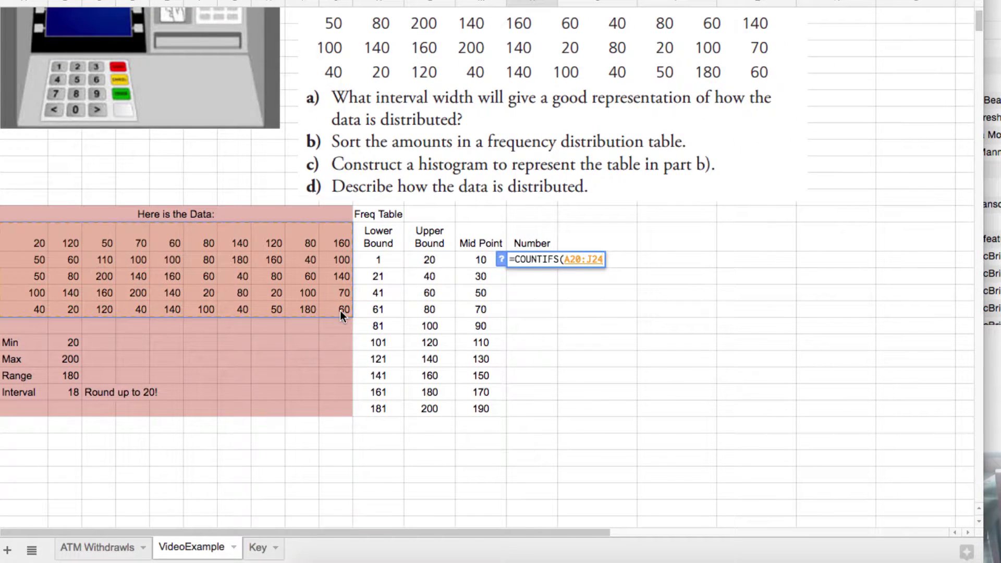
{"action": "type", "text": ","}
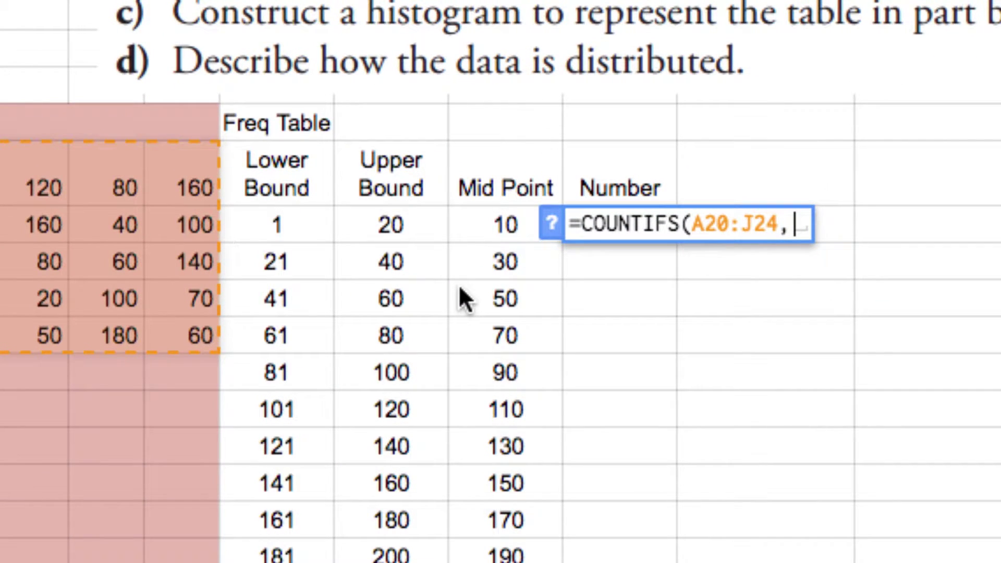
Step: Add the first COUNTIFS criterion ">"&K21 so that only amounts above the interval's lower bound count
{"action": "type", "text": "\""}
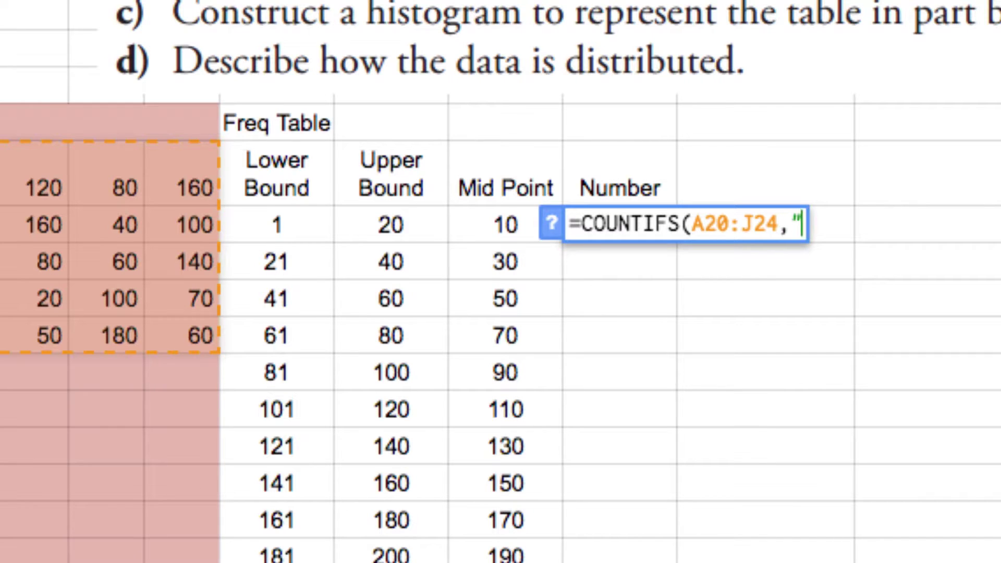
{"action": "type", "text": ">"}
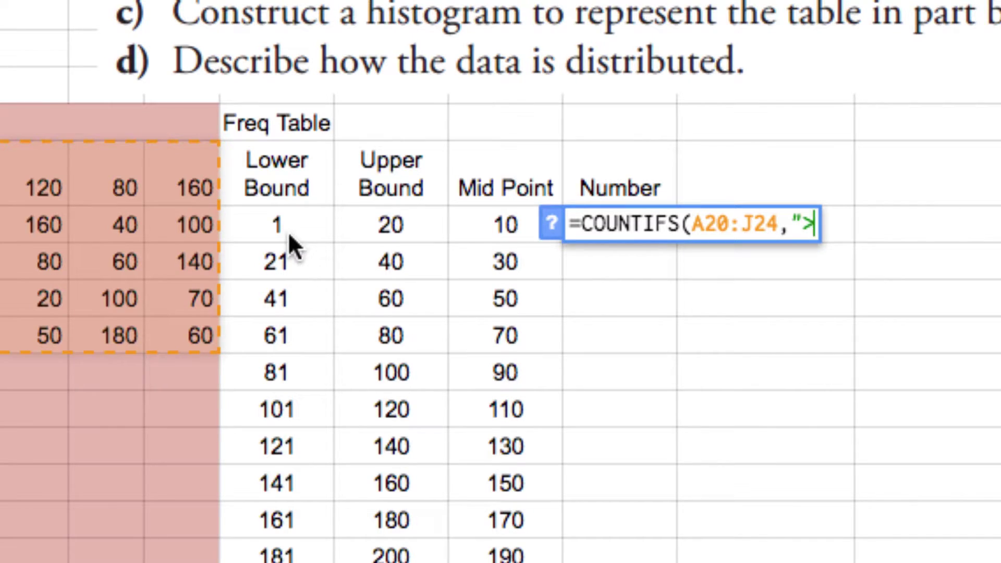
{"action": "type", "text": "\"&"}
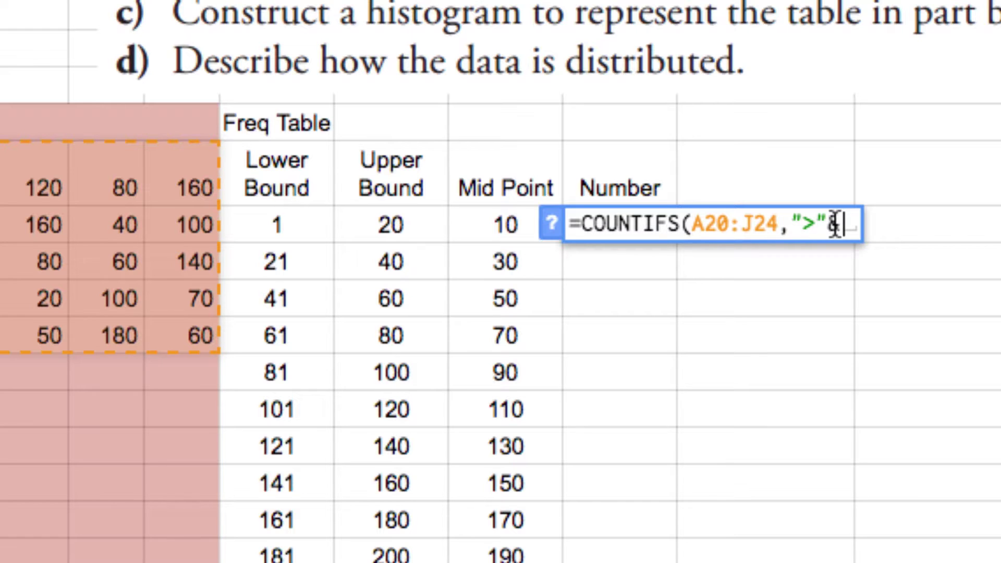
{"action": "left_click", "coordinate": [290, 221]}
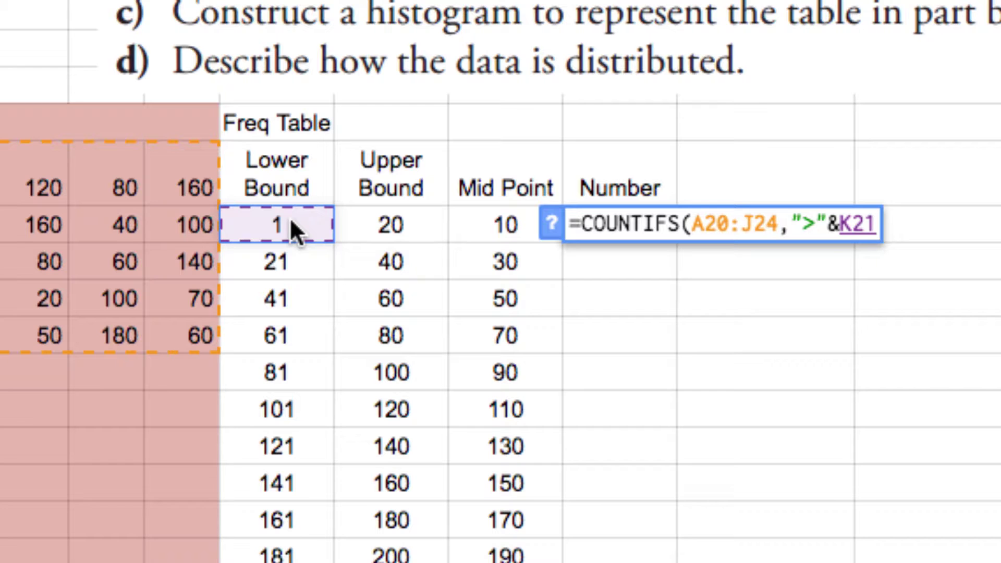
{"action": "type", "text": ","}
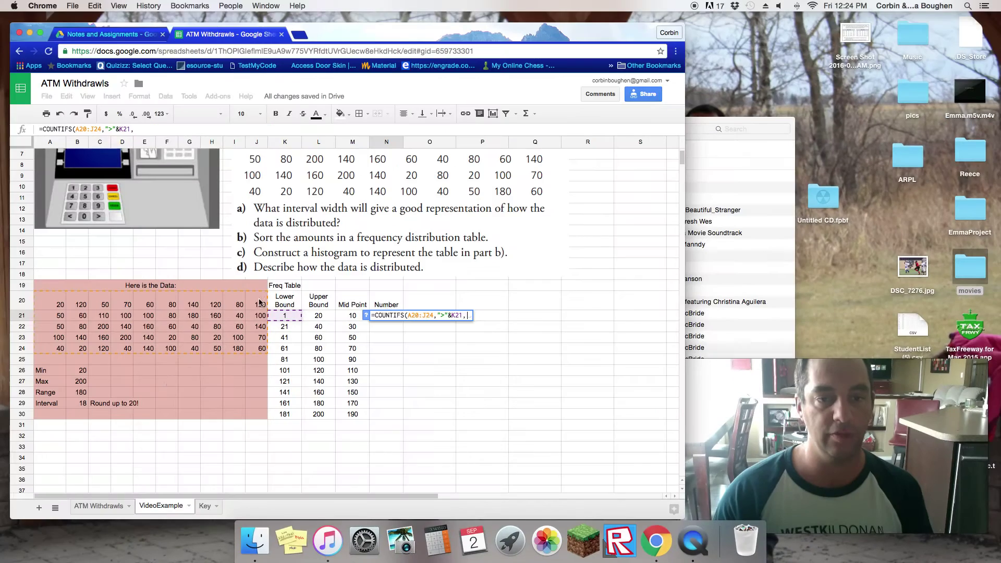
Step: Complete the N21 formula with A20:J24 as second criteria range and "<"&L21 as its upper bound criterion
{"action": "left_click_drag", "start_coordinate": [42, 296], "coordinate": [257, 357]}
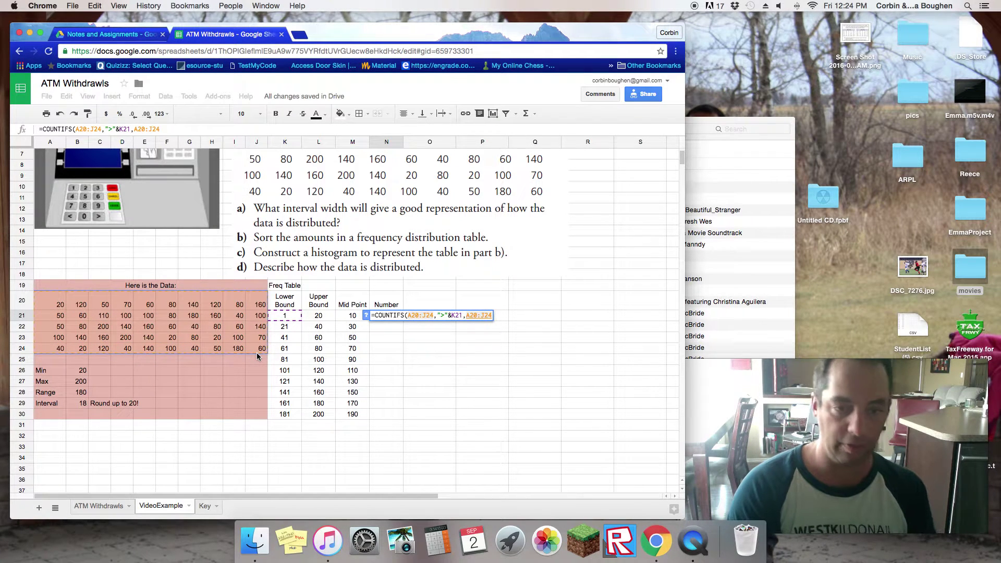
{"action": "type", "text": ","}
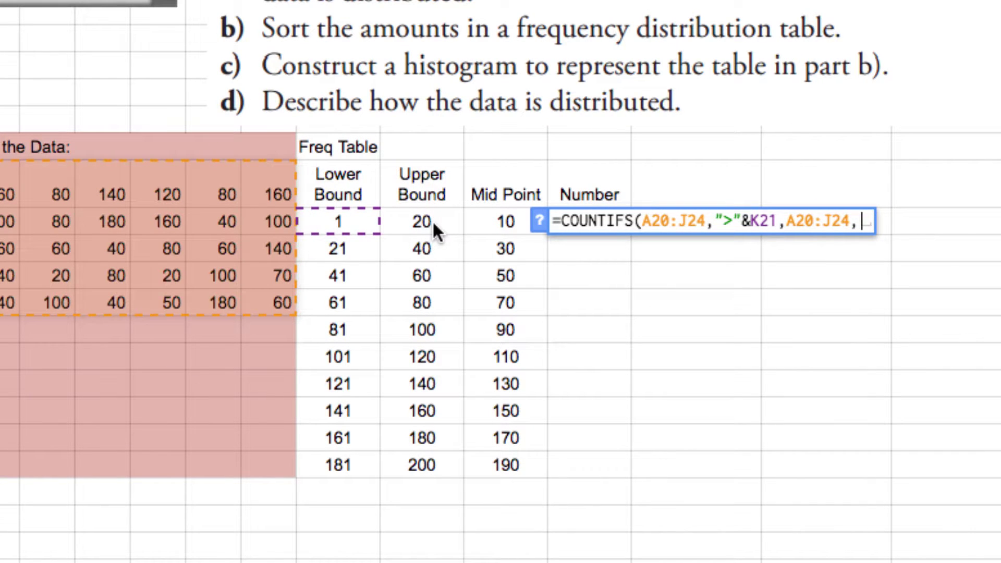
{"action": "type", "text": "\"<\""}
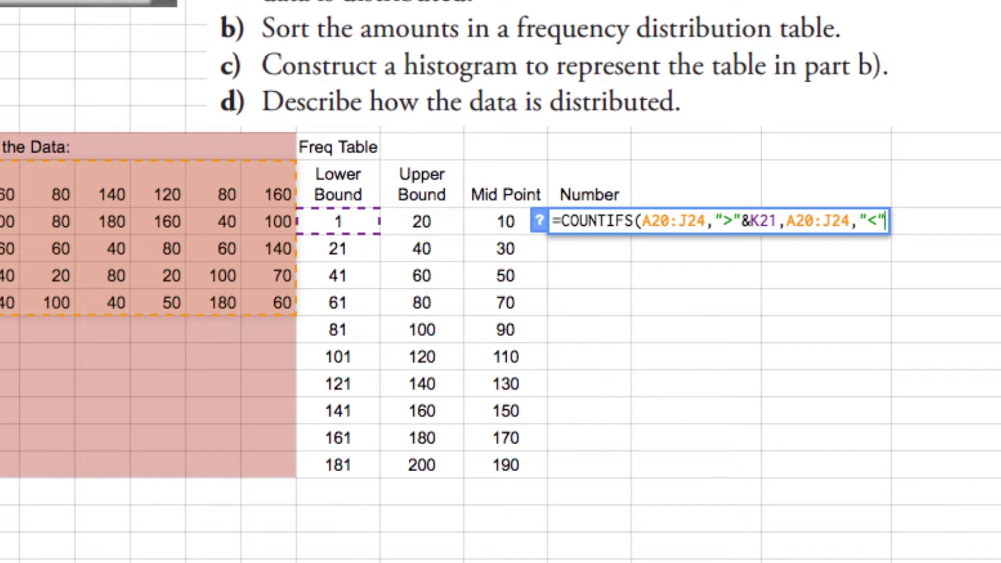
{"action": "type", "text": "&"}
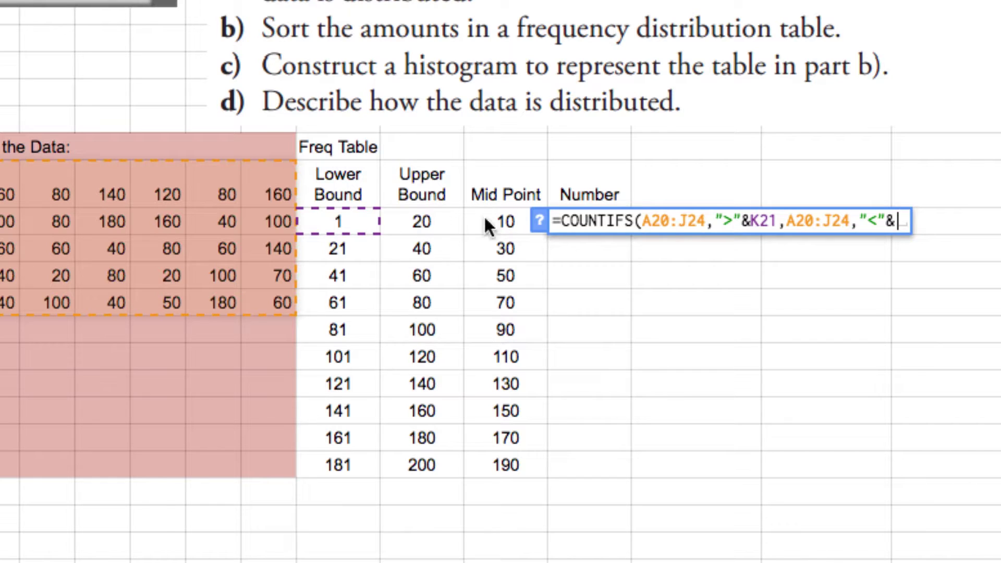
{"action": "left_click", "coordinate": [447, 224]}
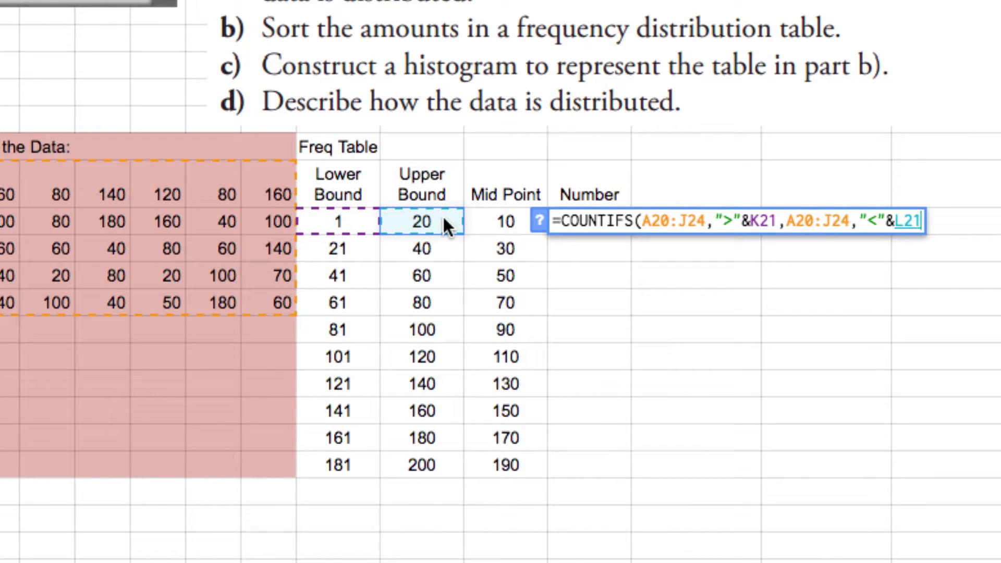
{"action": "type", "text": ")"}
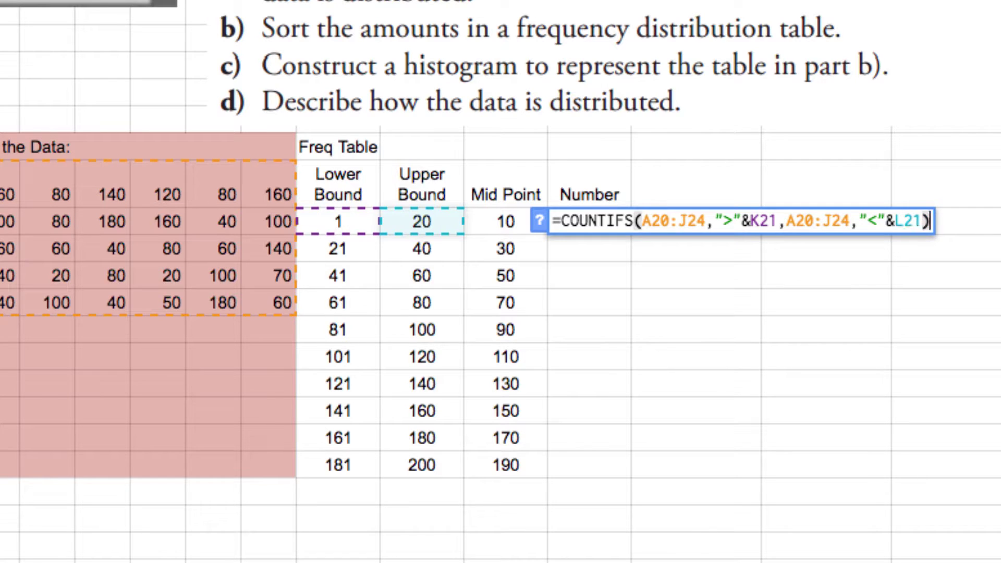
{"action": "key", "text": "Return"}
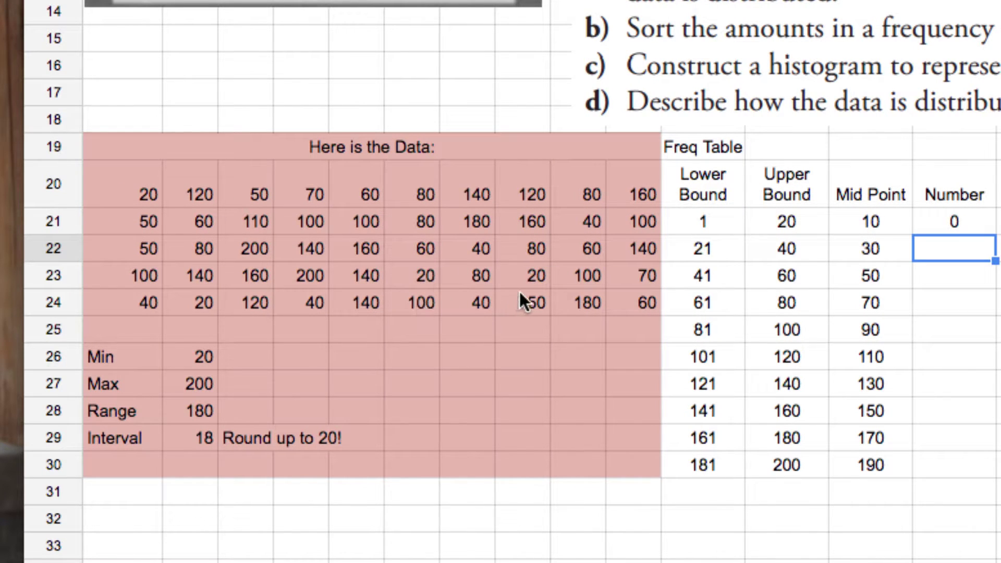
Step: Change the upper bound criterion of the COUNTIFS formula in N21 to "<="&L21
{"action": "left_click", "coordinate": [949, 222]}
{"action": "scroll", "coordinate": [830, 239], "scroll_direction": "right", "scroll_amount": 10}
{"action": "scroll", "coordinate": [830, 240], "scroll_direction": "left", "scroll_amount": 8}
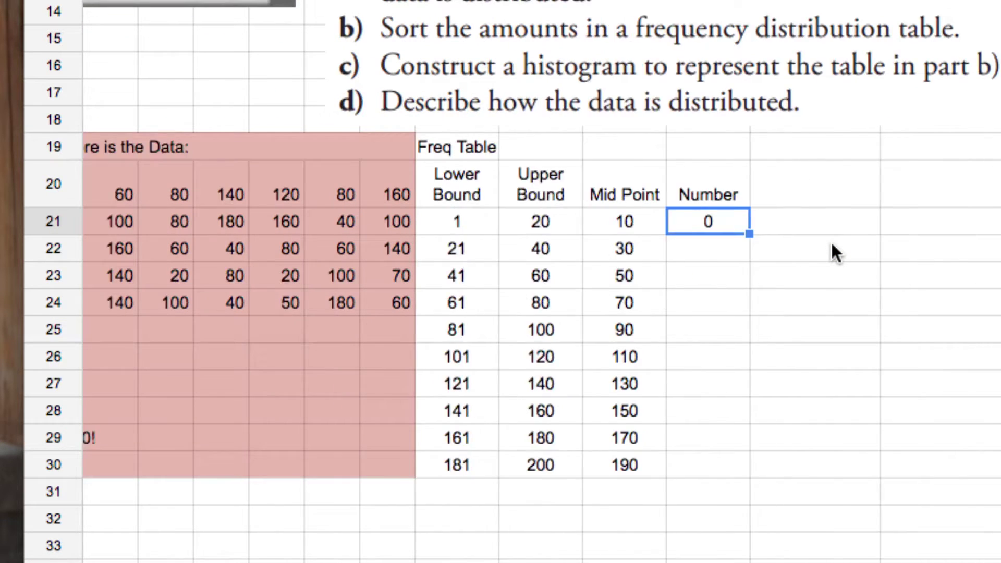
{"action": "scroll", "coordinate": [831, 240], "scroll_direction": "right", "scroll_amount": 2}
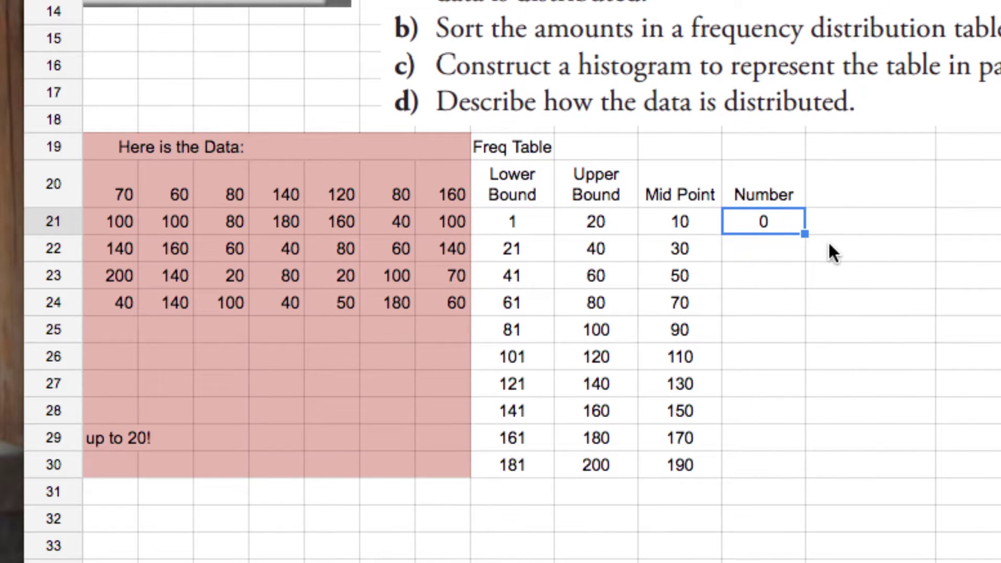
{"action": "double_click", "coordinate": [773, 218]}
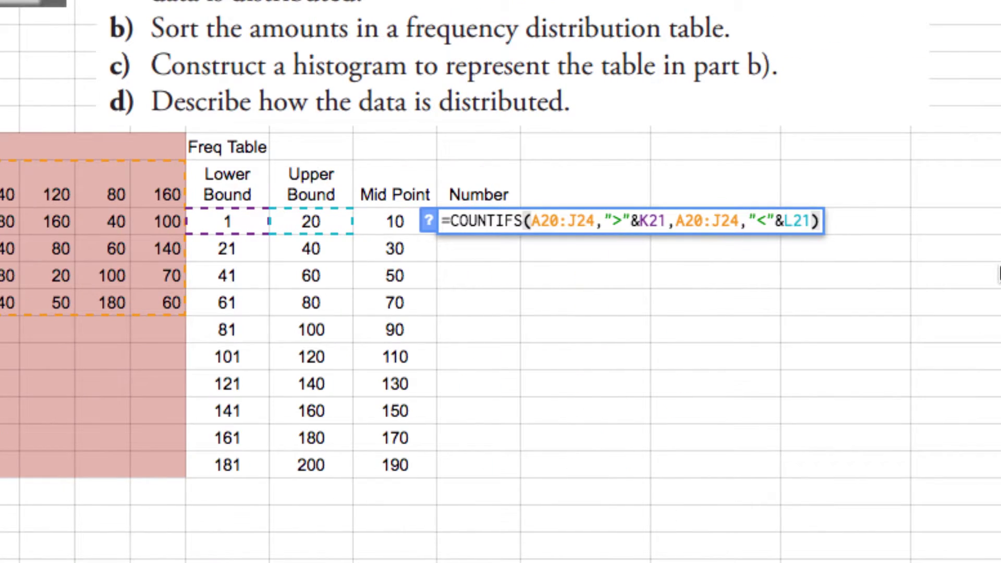
{"action": "left_click", "coordinate": [767, 222]}
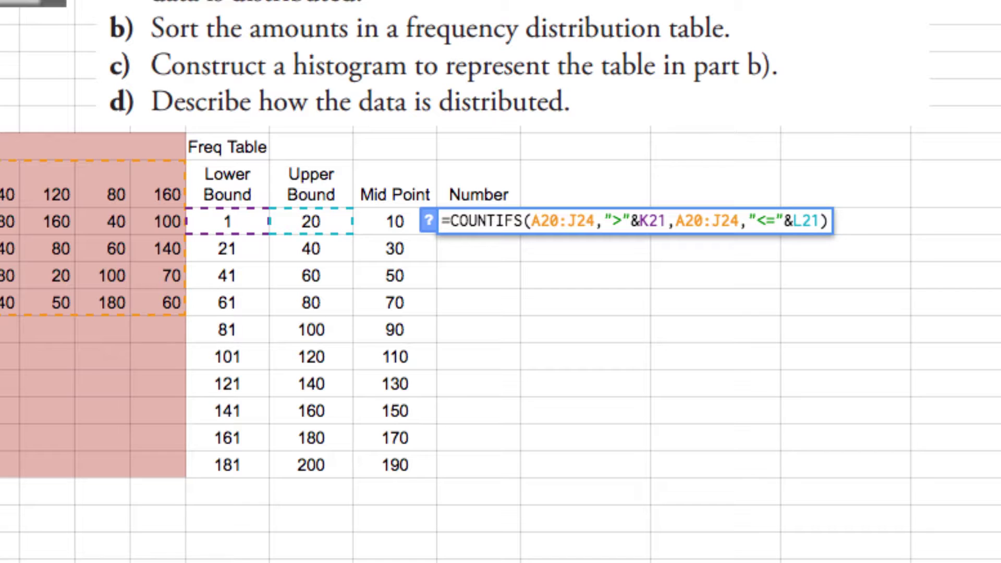
{"action": "key", "text": "Return"}
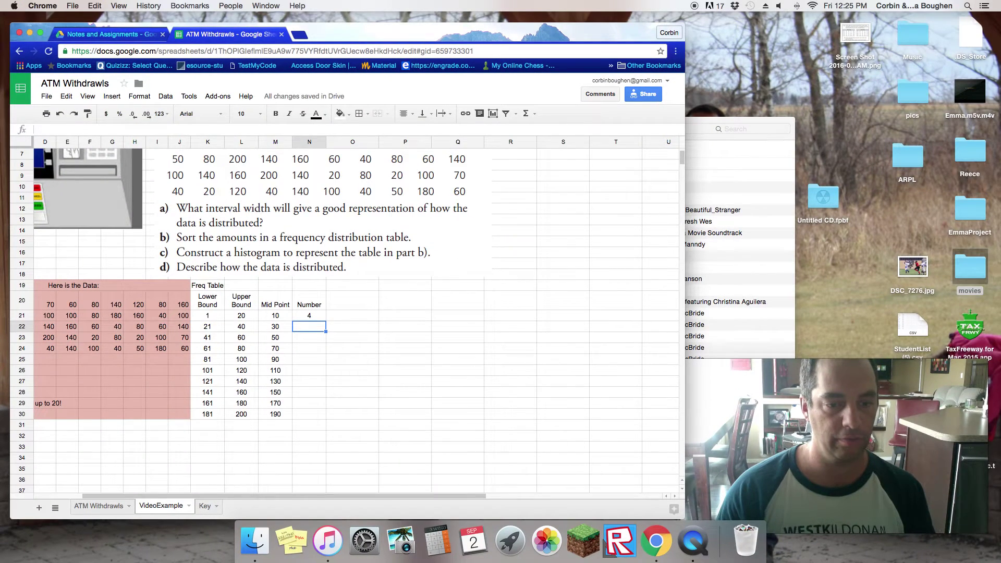
Step: Locate each withdrawal of 20 in the data block to check the first interval's count
{"action": "left_click", "coordinate": [50, 301]}
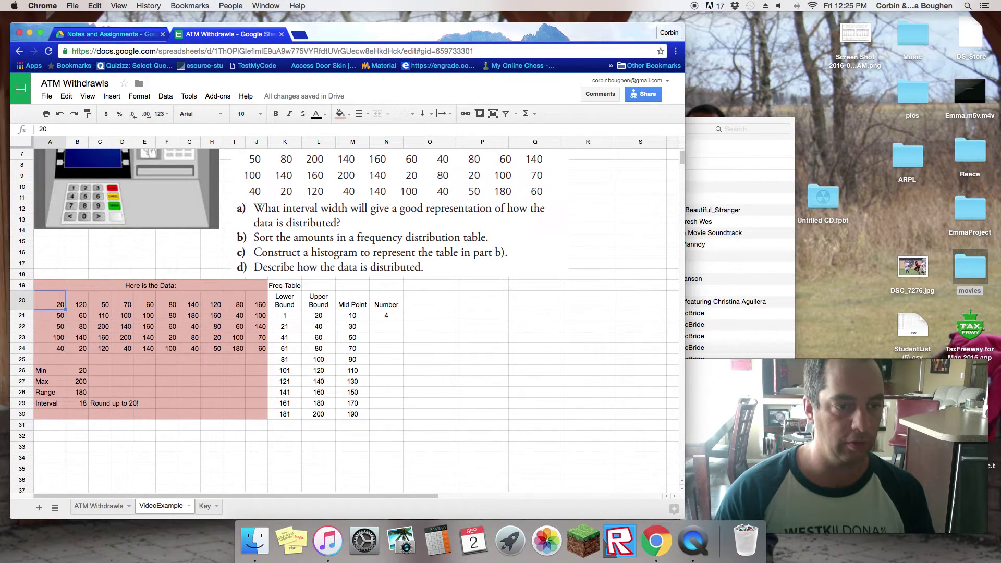
{"action": "left_click", "coordinate": [77, 348]}
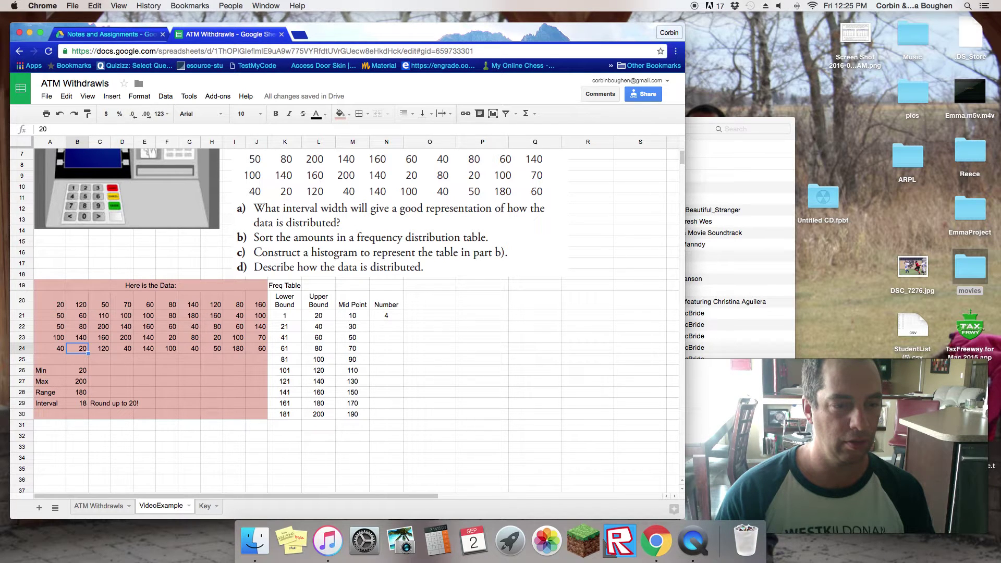
{"action": "left_click", "coordinate": [167, 337]}
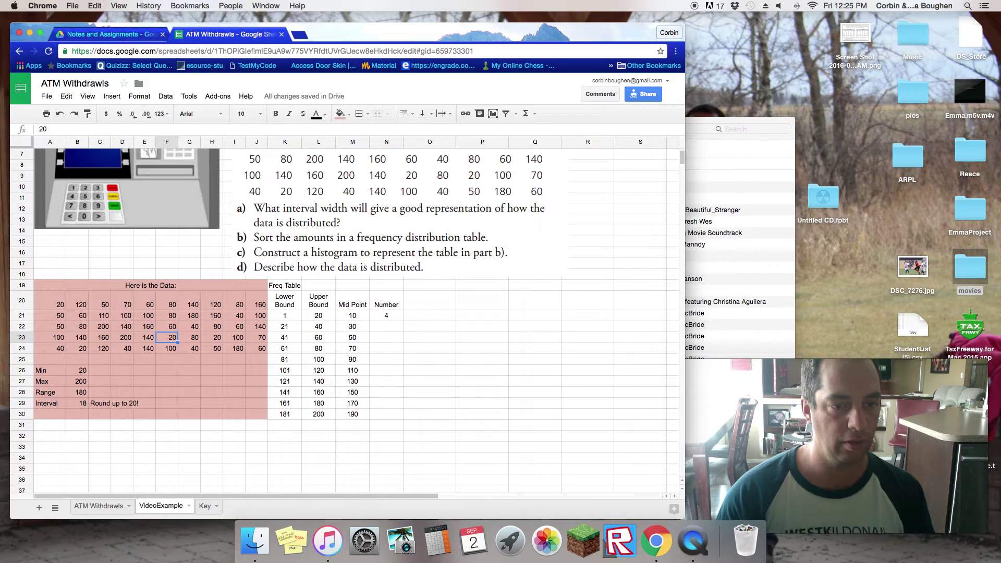
{"action": "left_click", "coordinate": [211, 337]}
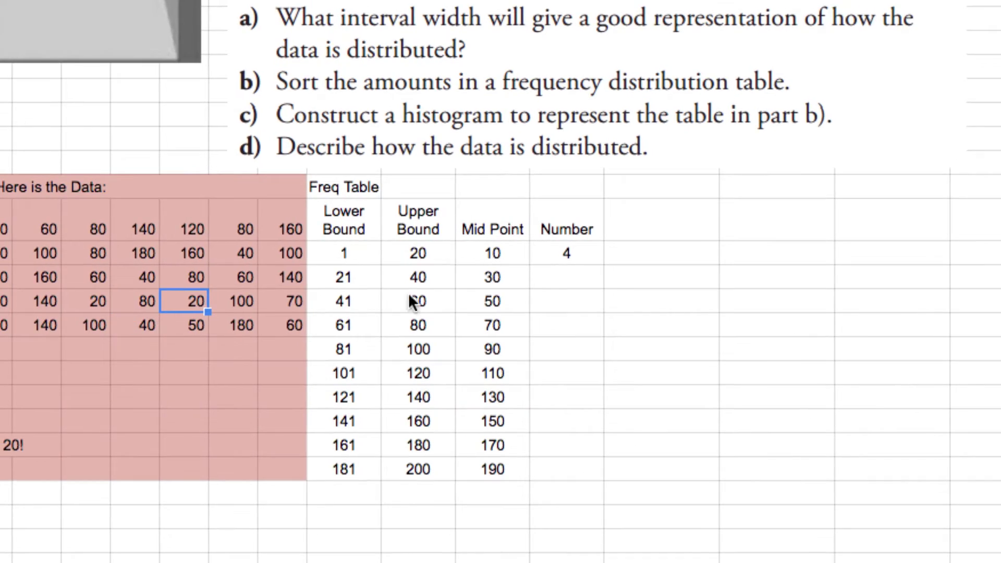
Step: Make the first criteria range of the COUNTIFS formula in N21 absolute as $A$20:$J$24
{"action": "left_click", "coordinate": [563, 254]}
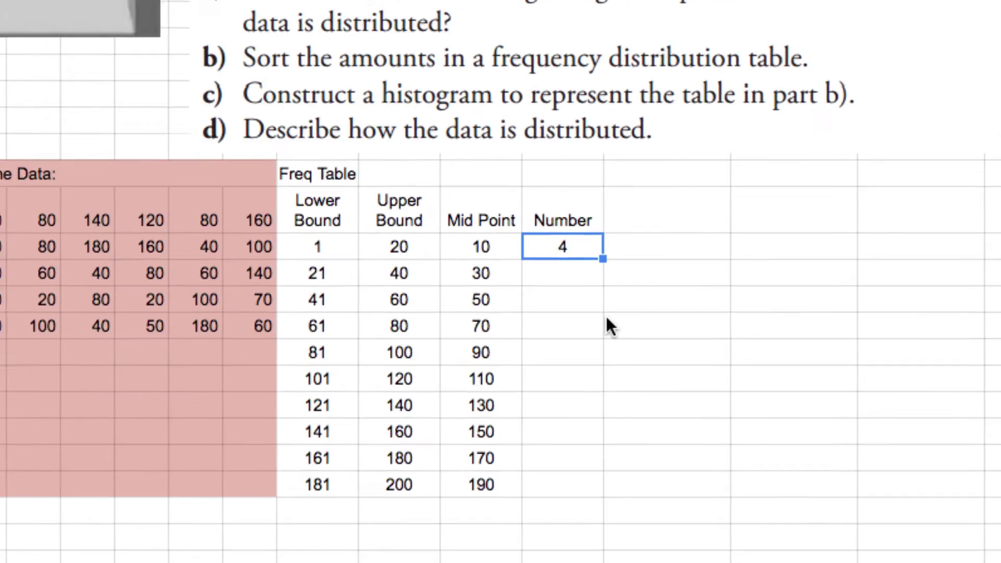
{"action": "double_click", "coordinate": [561, 237]}
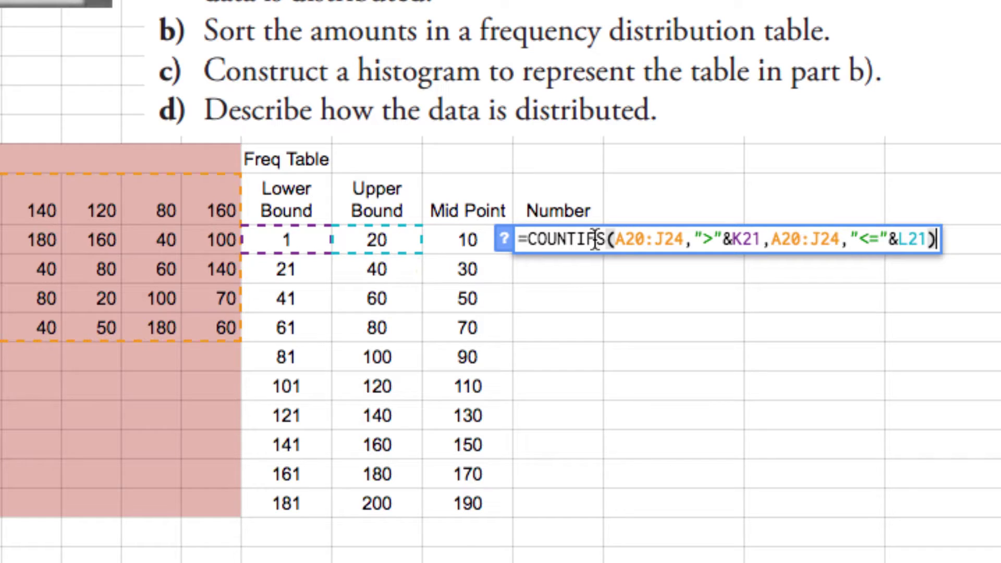
{"action": "left_click", "coordinate": [620, 239]}
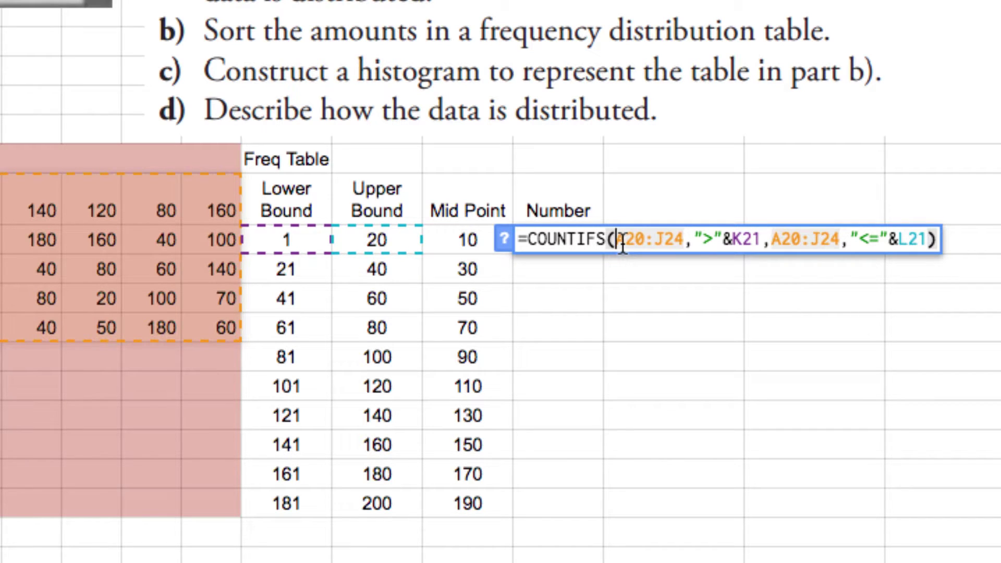
{"action": "type", "text": "$"}
{"action": "key", "text": "Right"}
{"action": "type", "text": "$"}
{"action": "key", "text": "Right"}
{"action": "type", "text": "$"}
{"action": "key", "text": "Right"}
{"action": "type", "text": "$"}
{"action": "key", "text": "Right"}
Step: Make the second criteria range of the N21 formula absolute as $A$20:$J$24 and commit the formula
{"action": "key", "text": "Right"}
{"action": "key", "text": "Right"}
{"action": "key", "text": "Right"}
{"action": "key", "text": "Right"}
{"action": "key", "text": "Right"}
{"action": "key", "text": "Right"}
{"action": "key", "text": "Right"}
{"action": "type", "text": "$"}
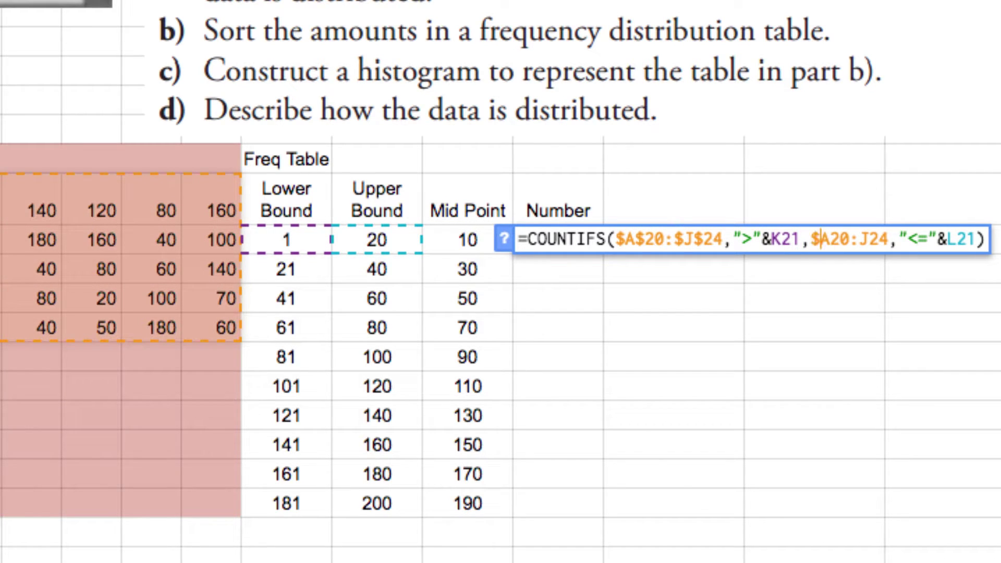
{"action": "key", "text": "Right"}
{"action": "type", "text": "$A"}
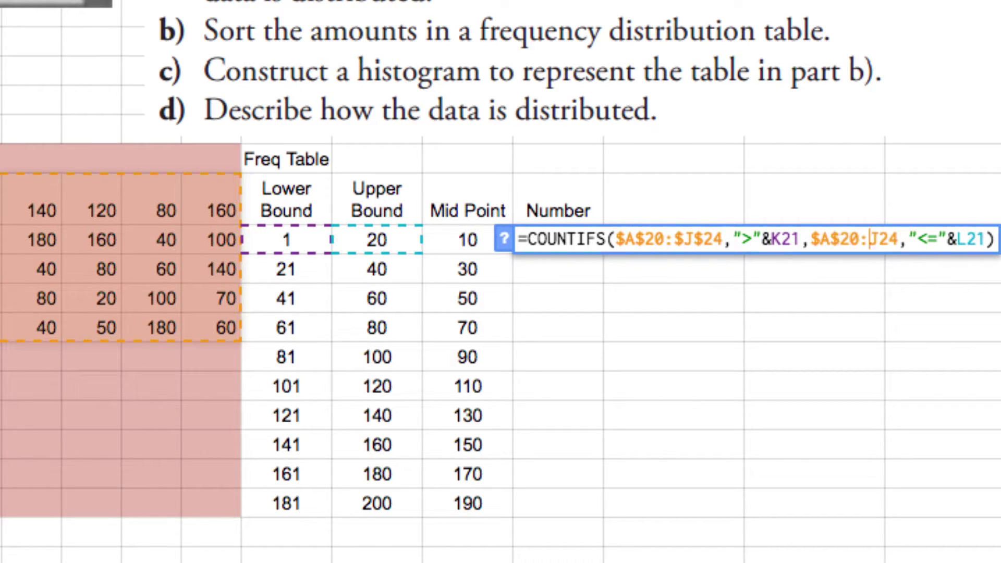
{"action": "type", "text": "$"}
{"action": "key", "text": "Right"}
{"action": "type", "text": "$"}
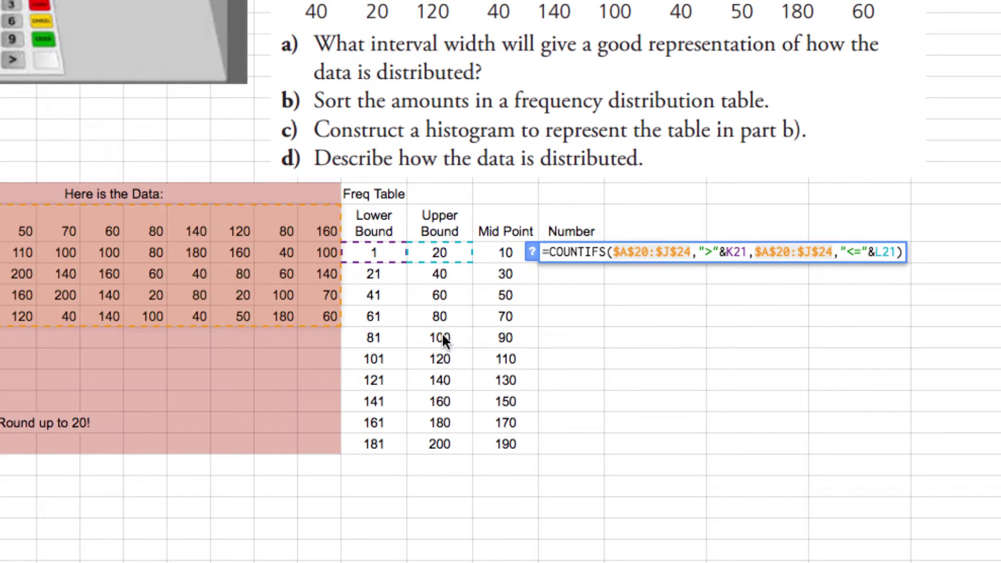
{"action": "key", "text": "Return"}
Step: Fill the COUNTIFS formula from N21 down to N30 to count every interval
{"action": "left_click", "coordinate": [569, 254]}
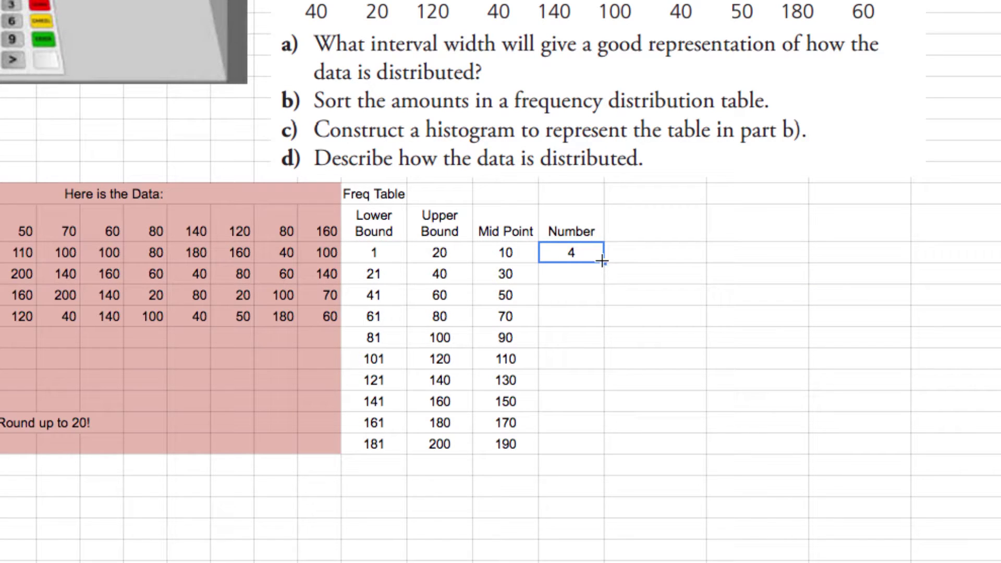
{"action": "left_click_drag", "start_coordinate": [603, 410], "coordinate": [606, 440]}
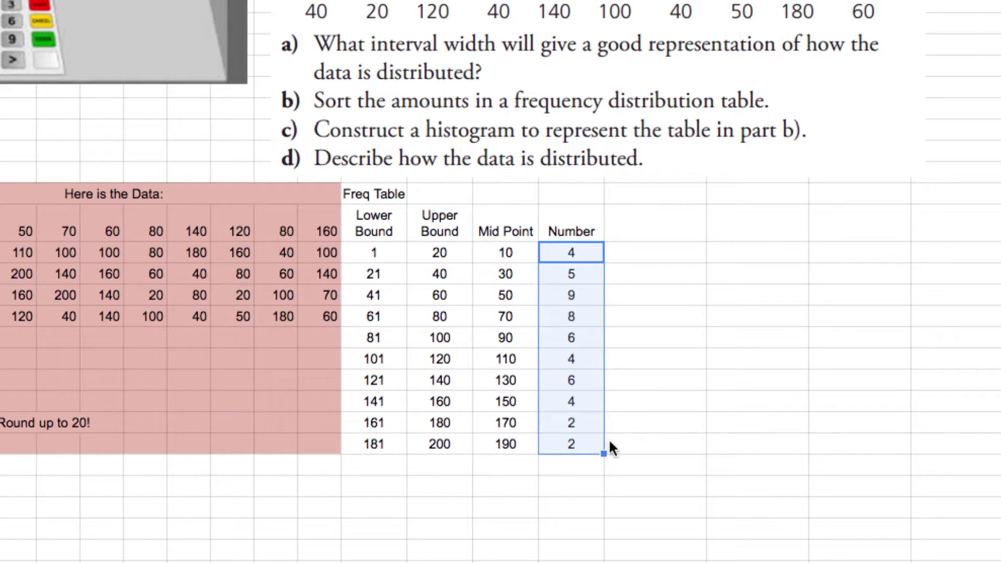
Step: Label M31 TOTAL and add the formula =SUM(N21:N30) in N31
{"action": "left_click", "coordinate": [519, 464]}
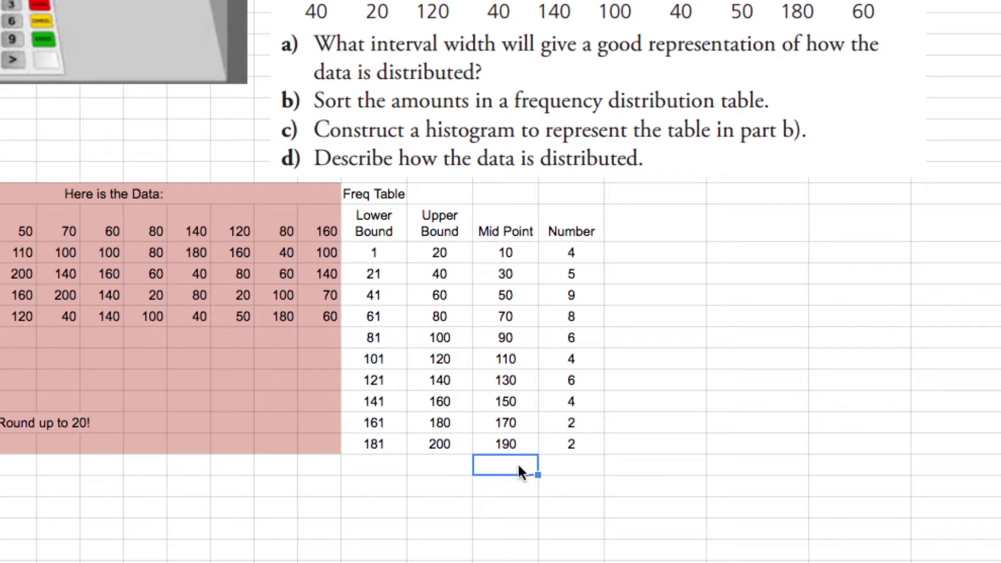
{"action": "type", "text": "TOTAL"}
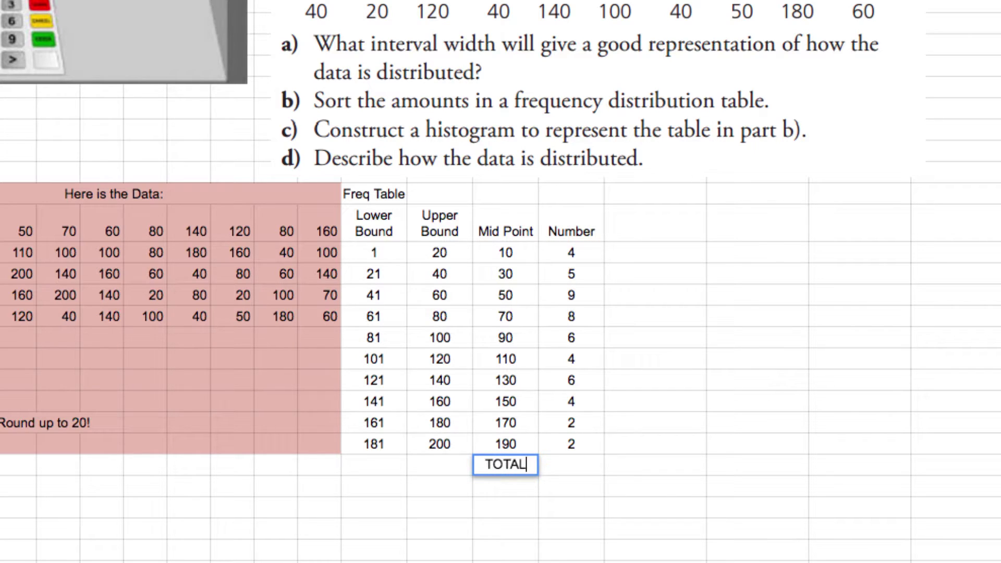
{"action": "key", "text": "Tab"}
{"action": "type", "text": "="}
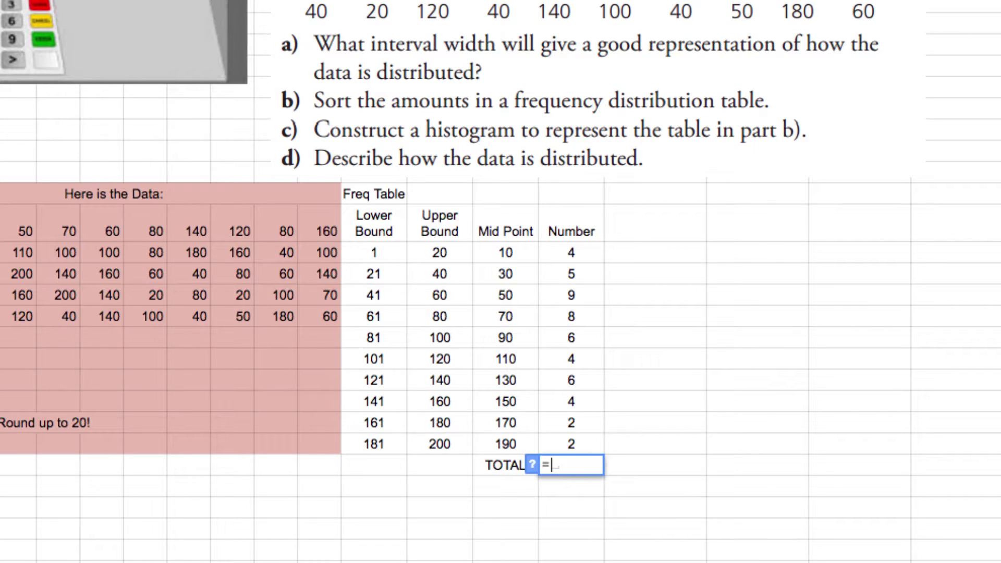
{"action": "type", "text": "sum"}
{"action": "key", "text": "Tab"}
{"action": "left_click_drag", "start_coordinate": [566, 250], "coordinate": [567, 443]}
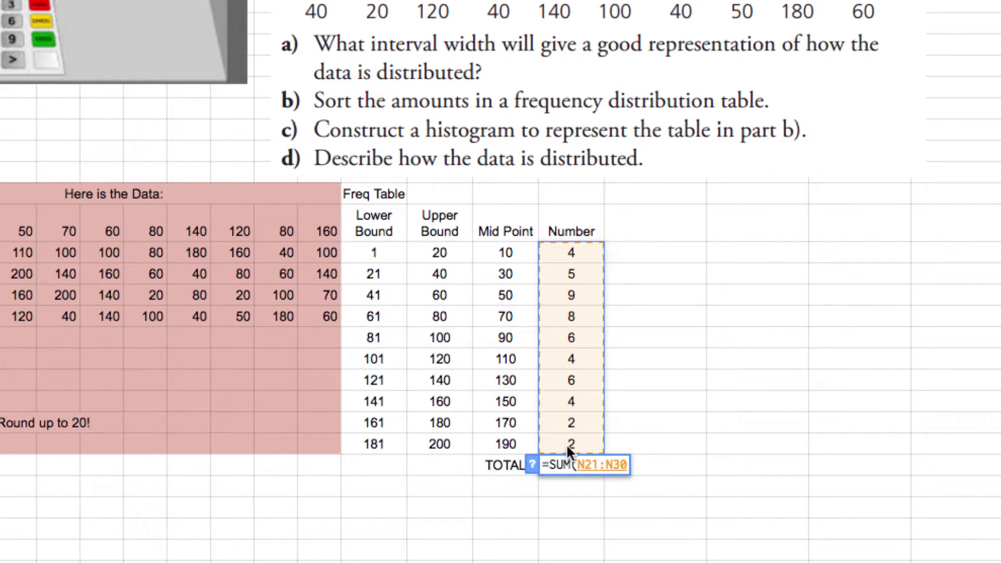
{"action": "type", "text": ")"}
{"action": "key", "text": "Return"}
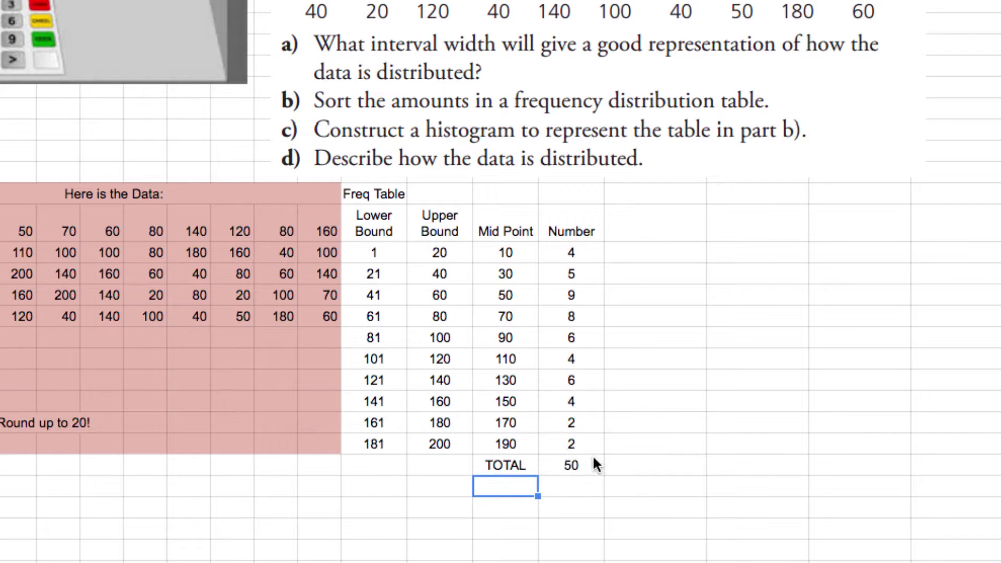
{"action": "left_click", "coordinate": [516, 466]}
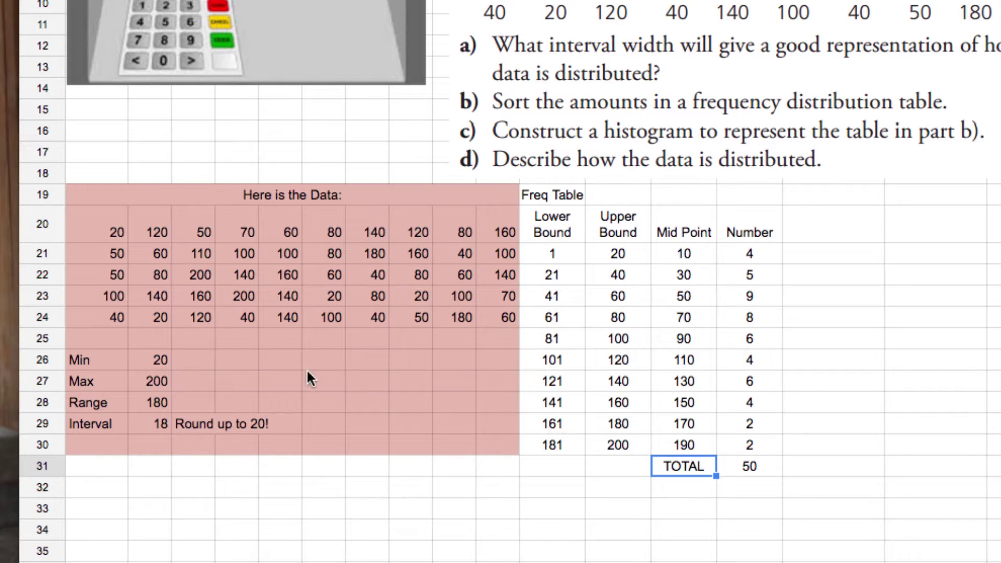
Step: Label A30 as n and count the withdrawals in B30 with COUNT over A20:J24
{"action": "left_click", "coordinate": [86, 446]}
{"action": "type", "text": "n"}
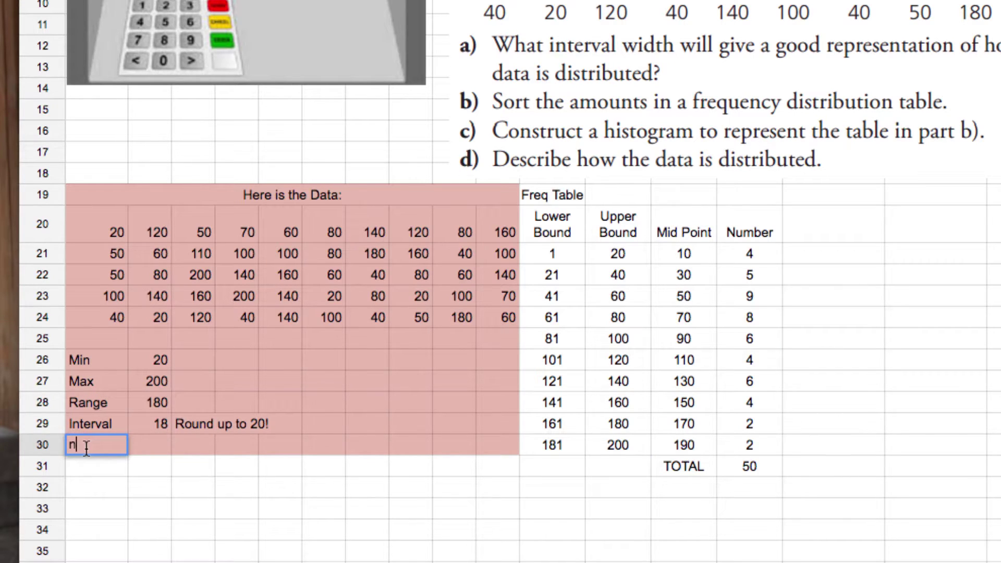
{"action": "key", "text": "Tab"}
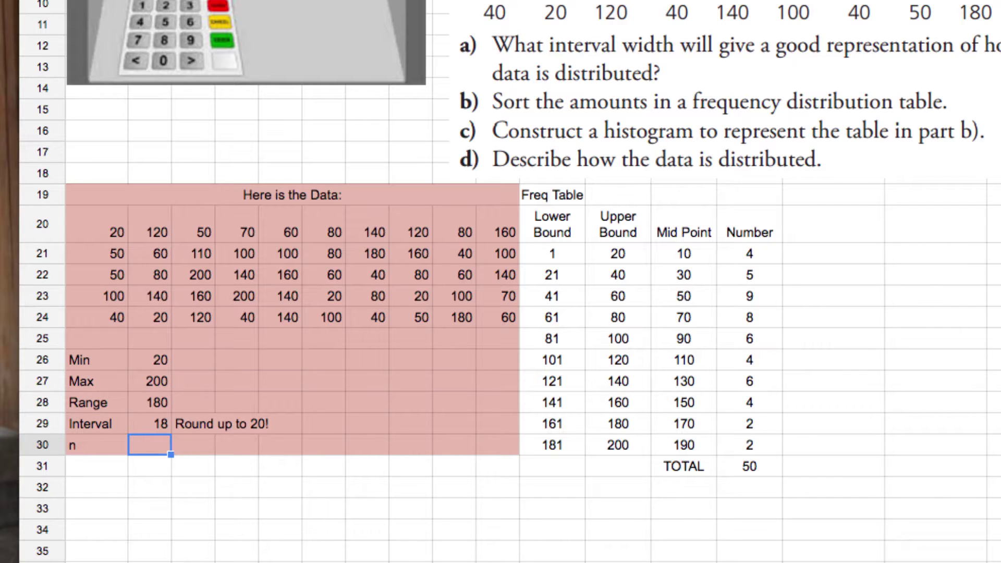
{"action": "type", "text": "=cou"}
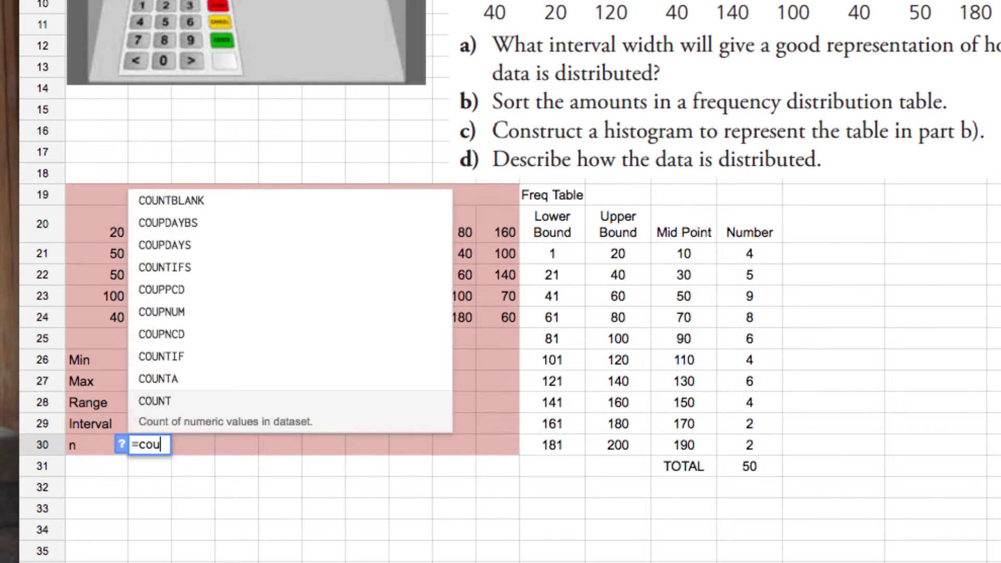
{"action": "type", "text": "nt"}
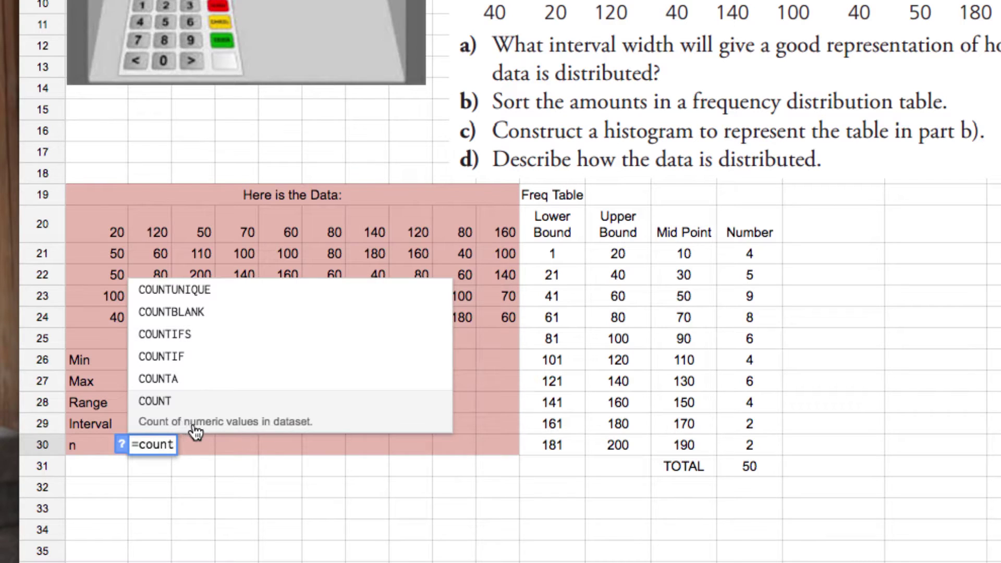
{"action": "left_click", "coordinate": [281, 427]}
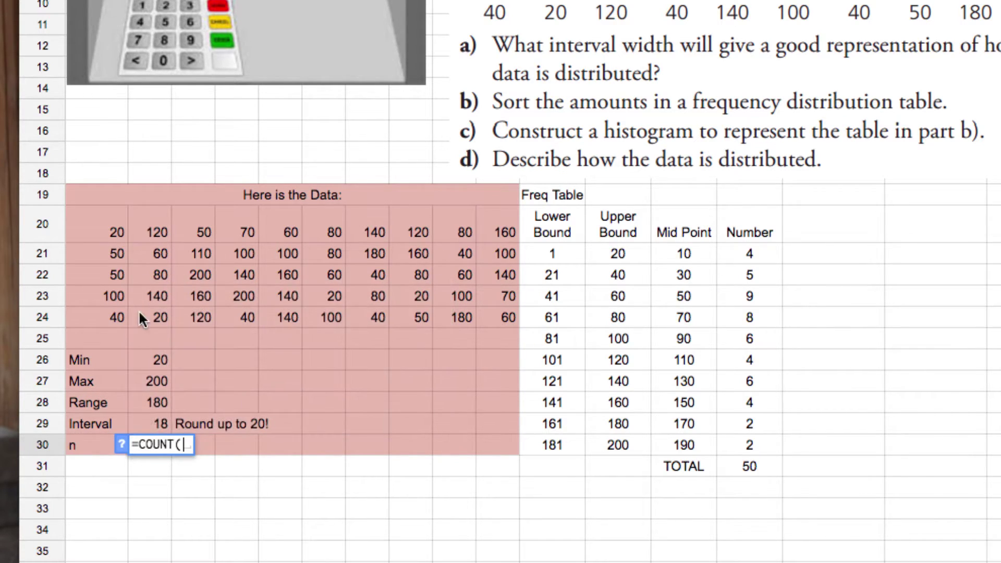
{"action": "left_click_drag", "start_coordinate": [104, 229], "coordinate": [514, 314]}
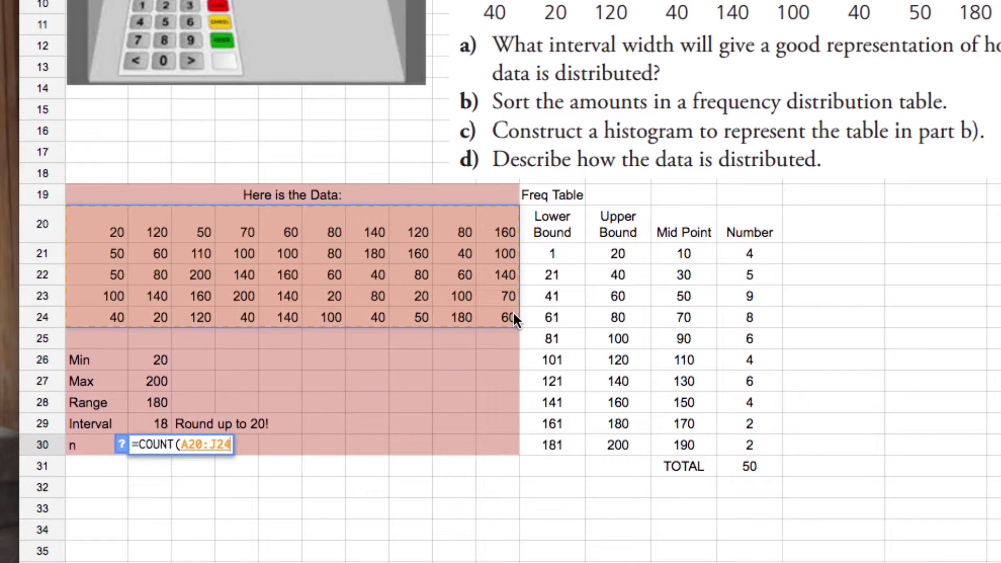
{"action": "key", "text": "Return"}
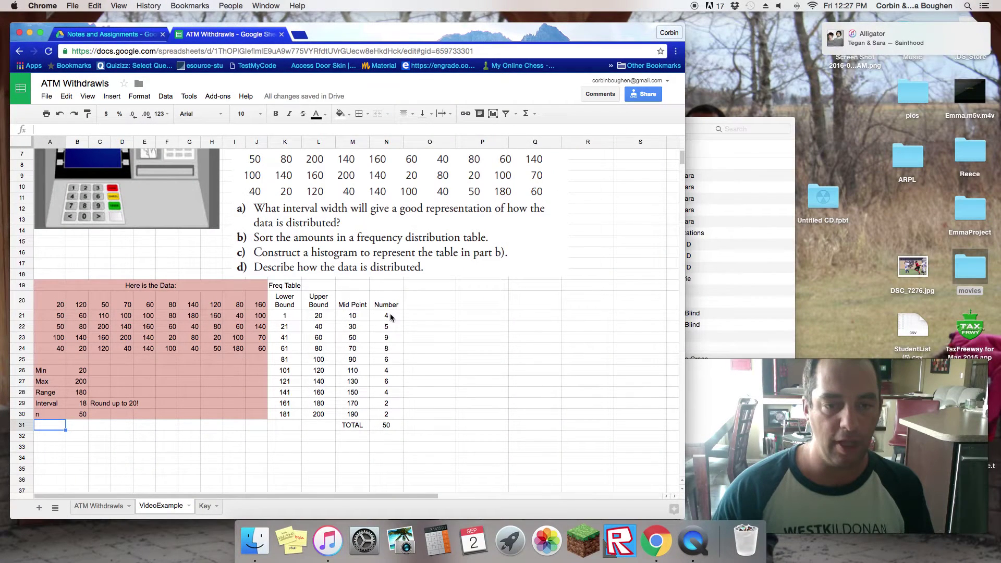
Step: Merge the Freq Table heading across K19:N19
{"action": "left_click", "coordinate": [475, 329]}
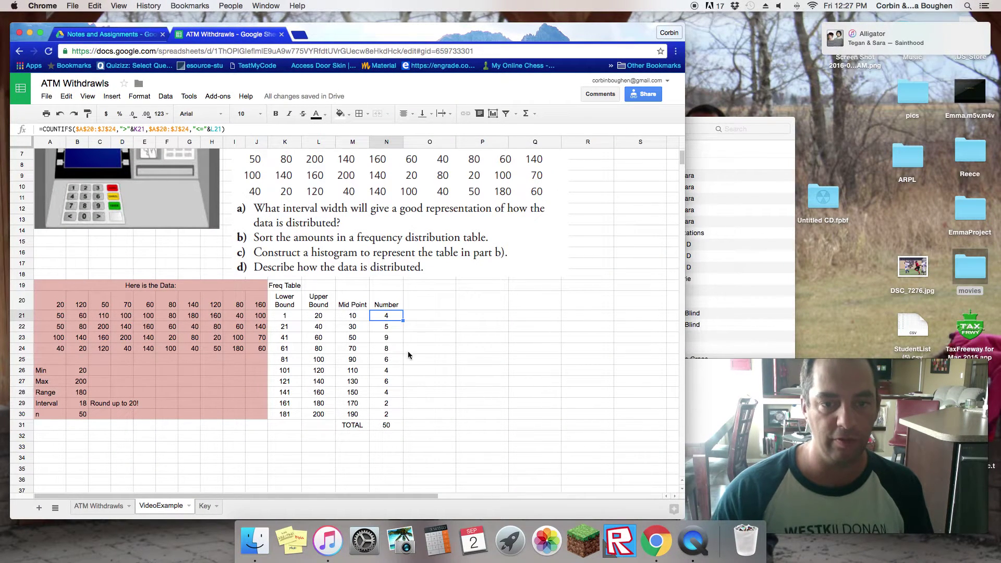
{"action": "left_click", "coordinate": [282, 287]}
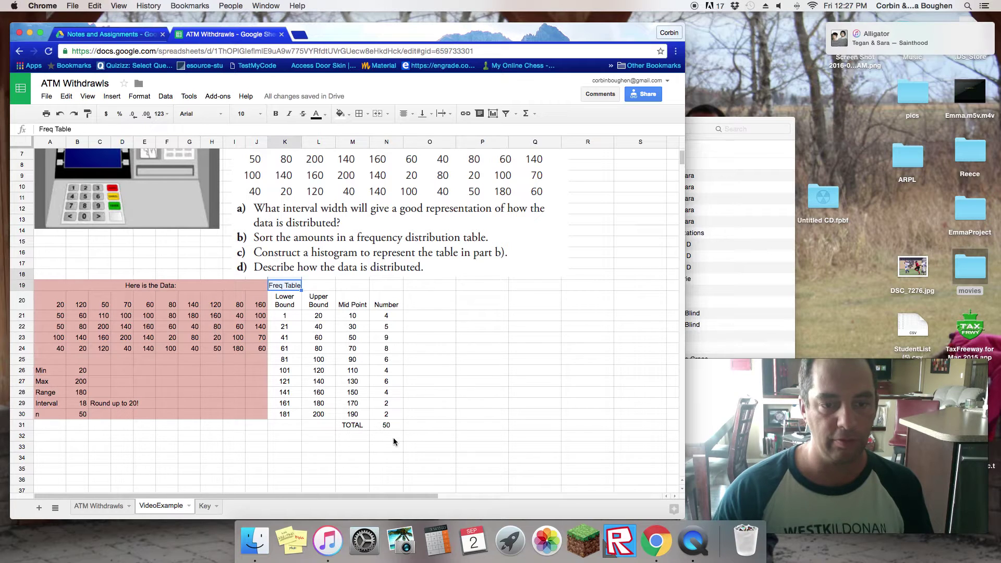
{"action": "left_click", "coordinate": [395, 286], "text": "shift"}
{"action": "left_click", "coordinate": [377, 114]}
Step: Fill the whole frequency table, K19:N31, with a light yellow background
{"action": "left_click", "coordinate": [390, 426], "text": "shift"}
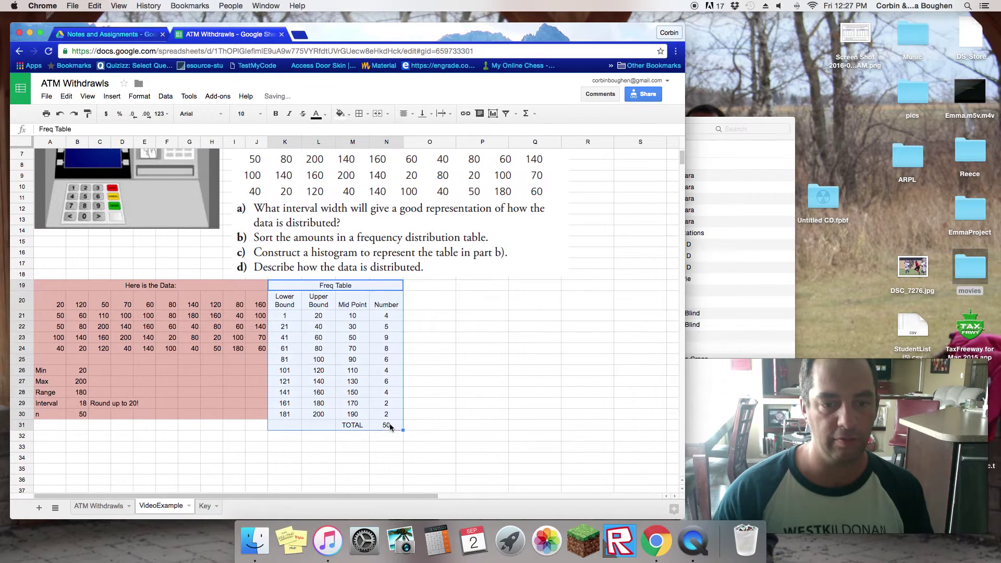
{"action": "left_click", "coordinate": [340, 114]}
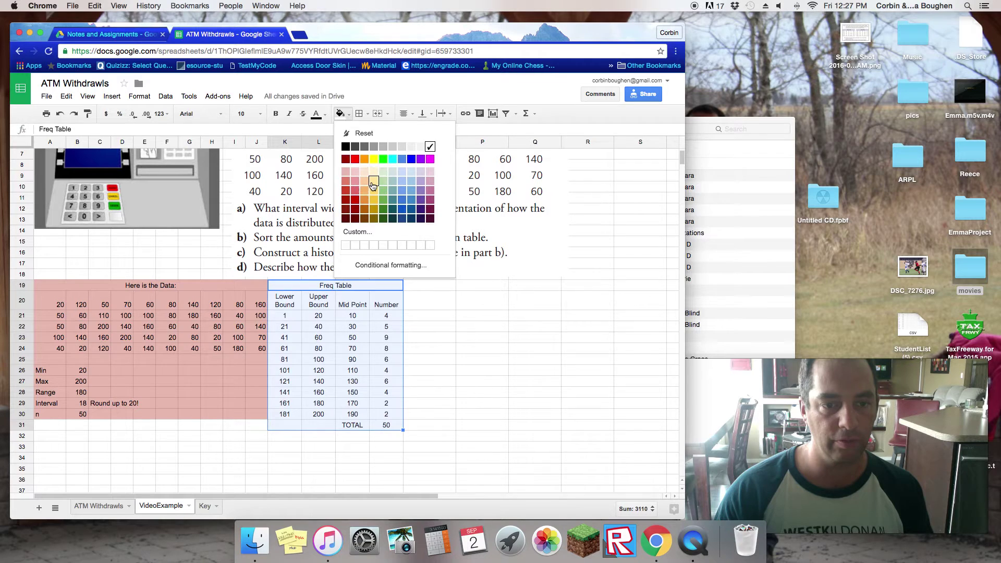
{"action": "left_click", "coordinate": [373, 180]}
{"action": "left_click", "coordinate": [334, 373]}
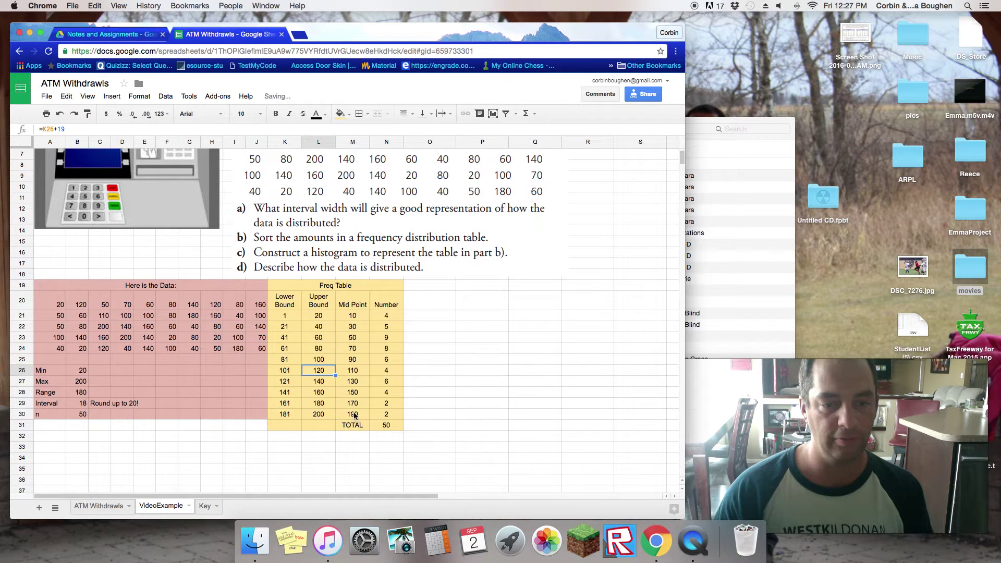
Step: Add a bottom border to K30:N30 to separate the last interval from the total row
{"action": "left_click", "coordinate": [354, 415]}
{"action": "left_click", "coordinate": [375, 420], "text": "shift"}
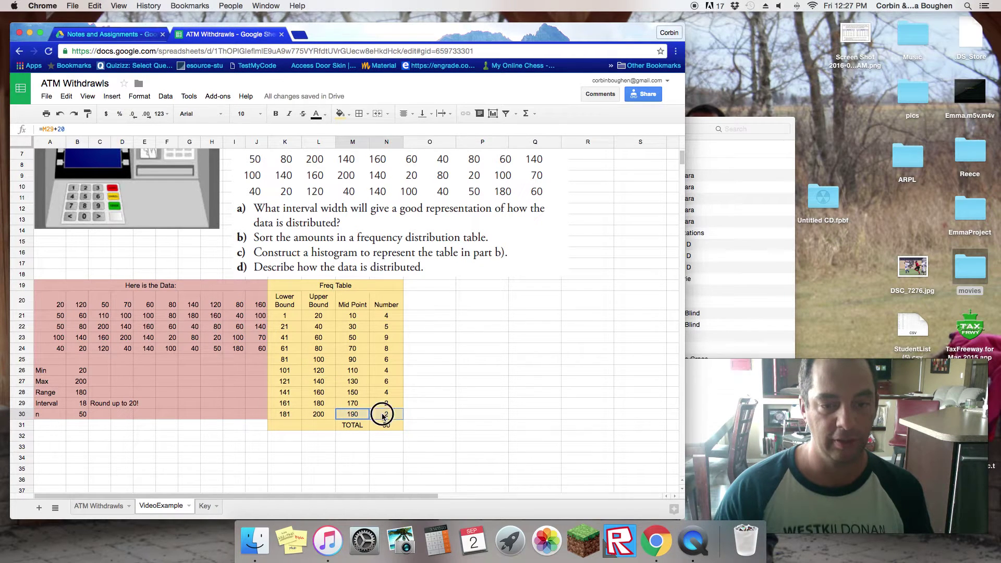
{"action": "left_click", "coordinate": [286, 416], "text": "shift"}
{"action": "left_click", "coordinate": [278, 417]}
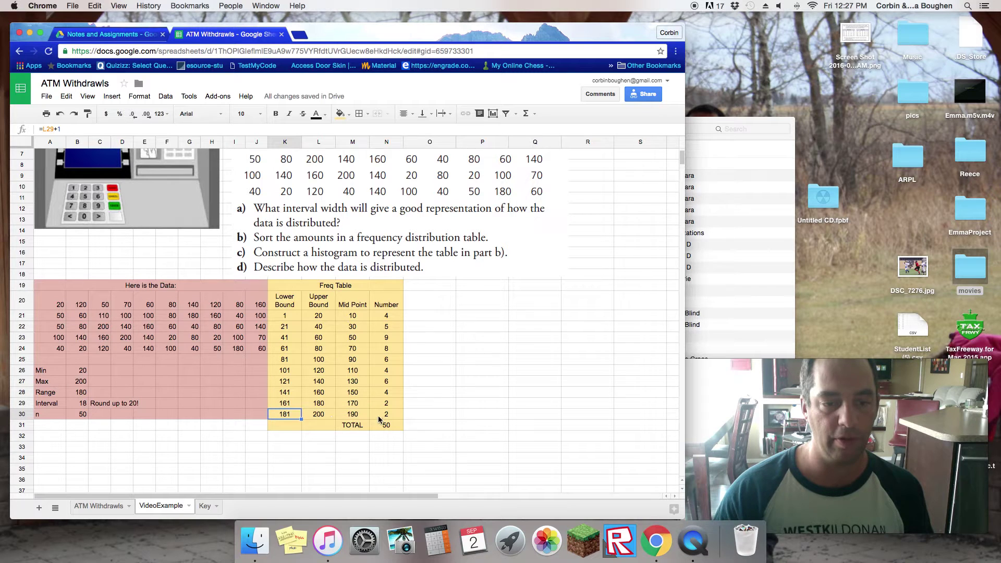
{"action": "left_click", "coordinate": [390, 415], "text": "shift"}
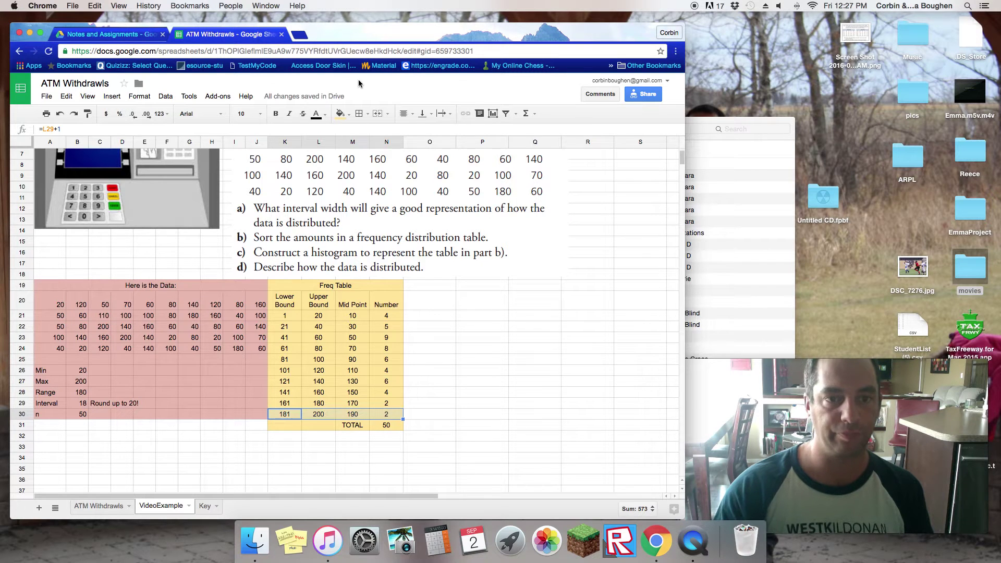
{"action": "left_click", "coordinate": [360, 114]}
{"action": "left_click", "coordinate": [414, 151]}
{"action": "left_click", "coordinate": [353, 338]}
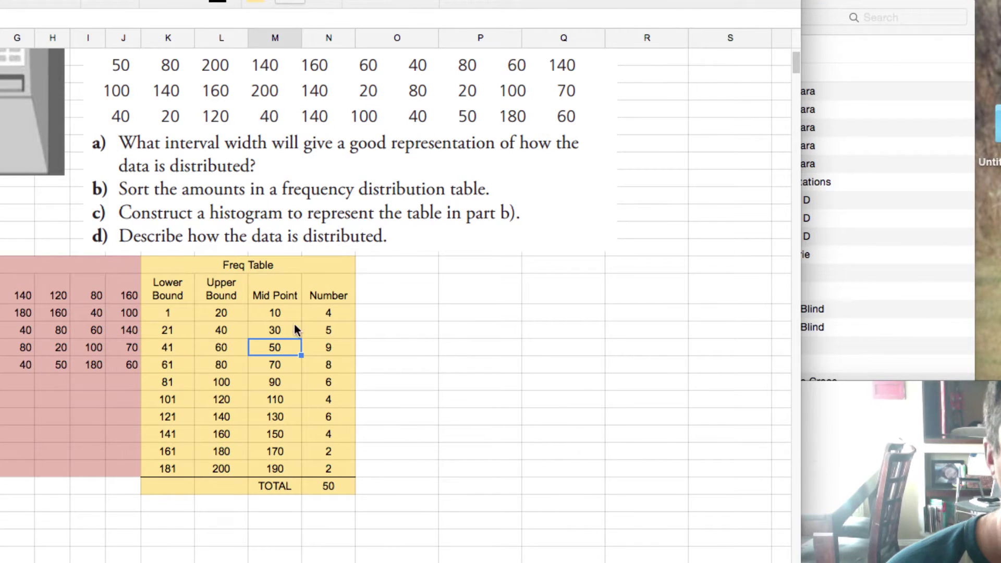
{"action": "scroll", "coordinate": [280, 349], "scroll_direction": "down", "scroll_amount": 5}
{"action": "scroll", "coordinate": [281, 350], "scroll_direction": "up", "scroll_amount": 5}
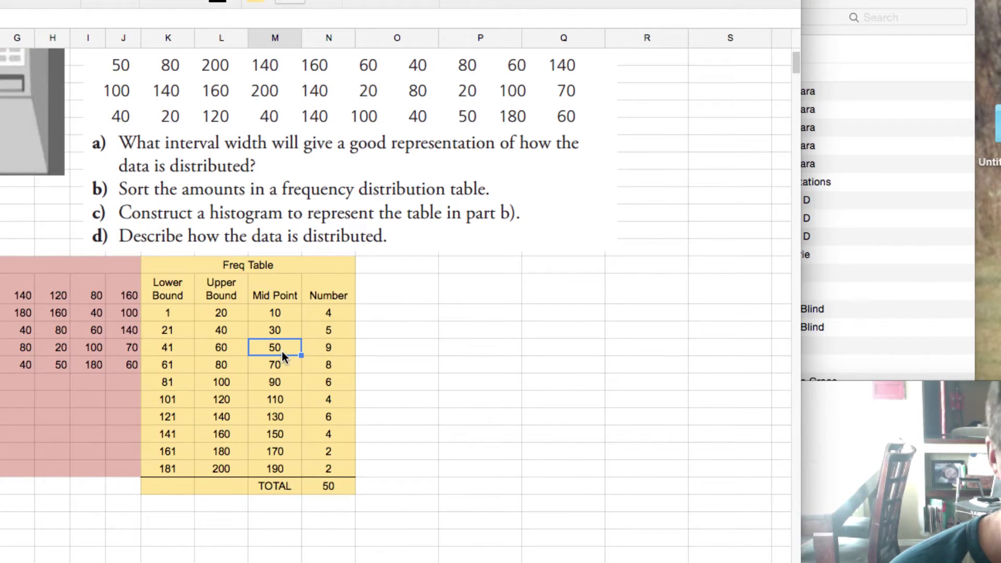
{"action": "left_click", "coordinate": [333, 312]}
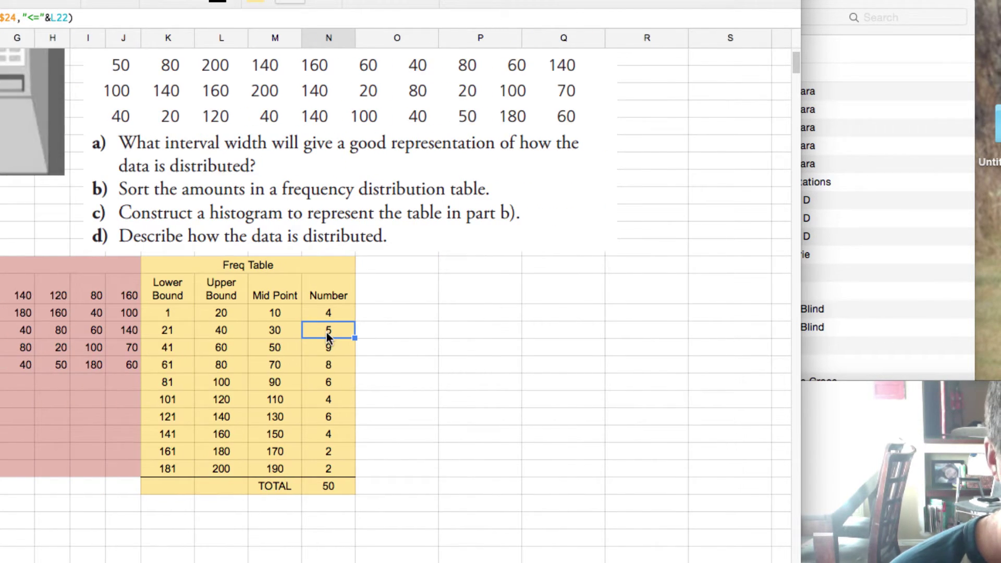
Step: Insert a scatter chart of Number vs. Mid Point from the frequency table range M20:N30
{"action": "left_click", "coordinate": [282, 295]}
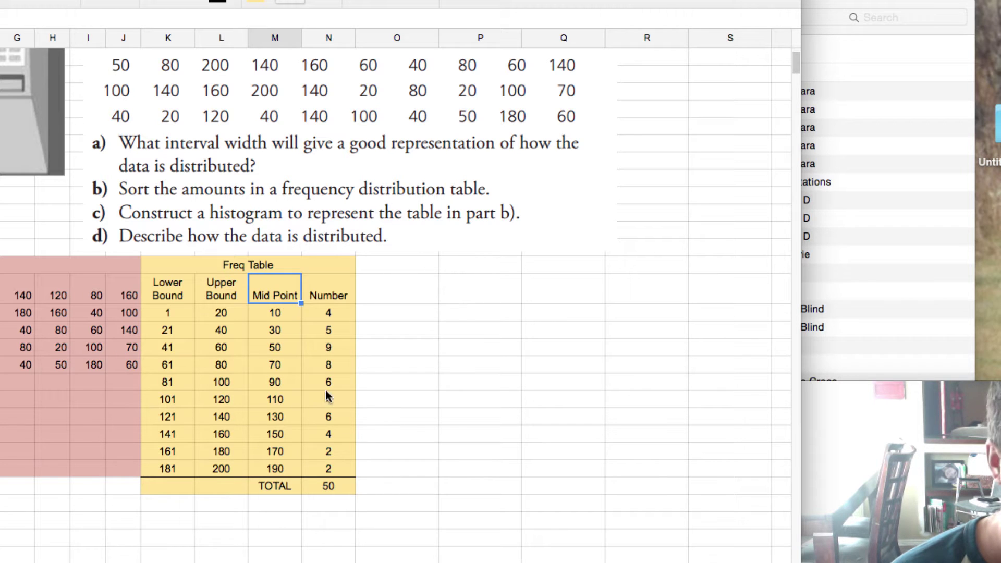
{"action": "left_click_drag", "start_coordinate": [335, 459], "coordinate": [346, 468]}
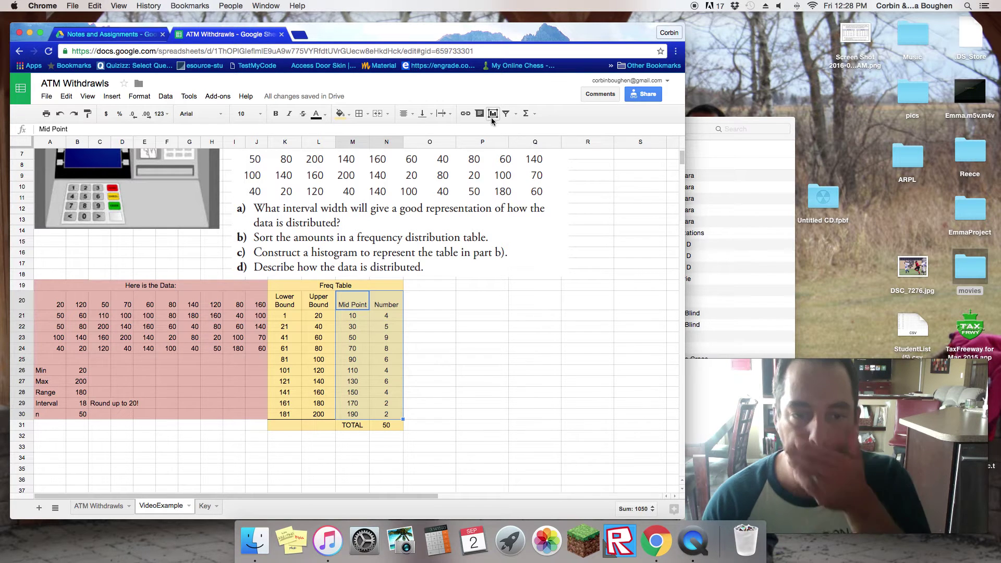
{"action": "left_click", "coordinate": [491, 117]}
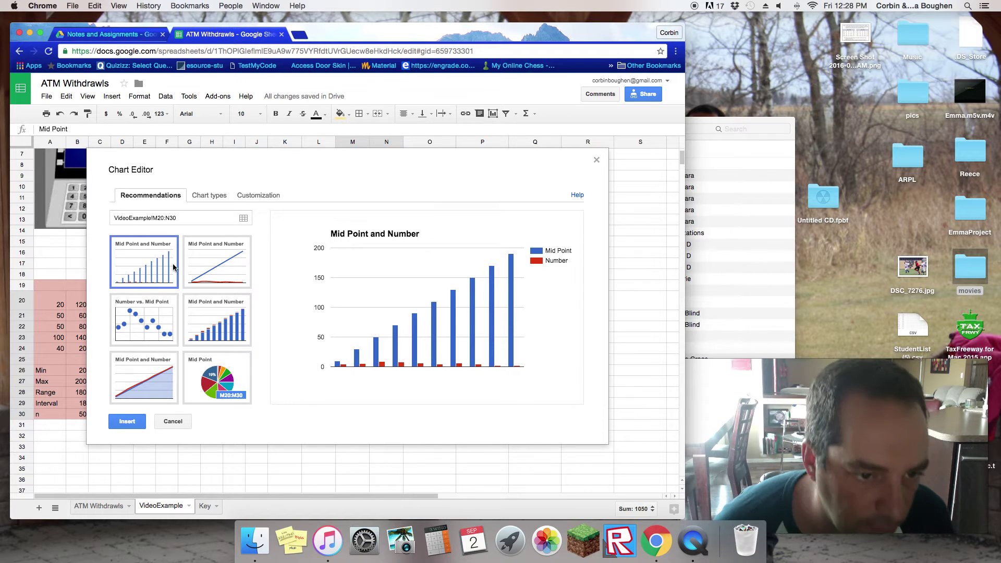
{"action": "left_click", "coordinate": [162, 297]}
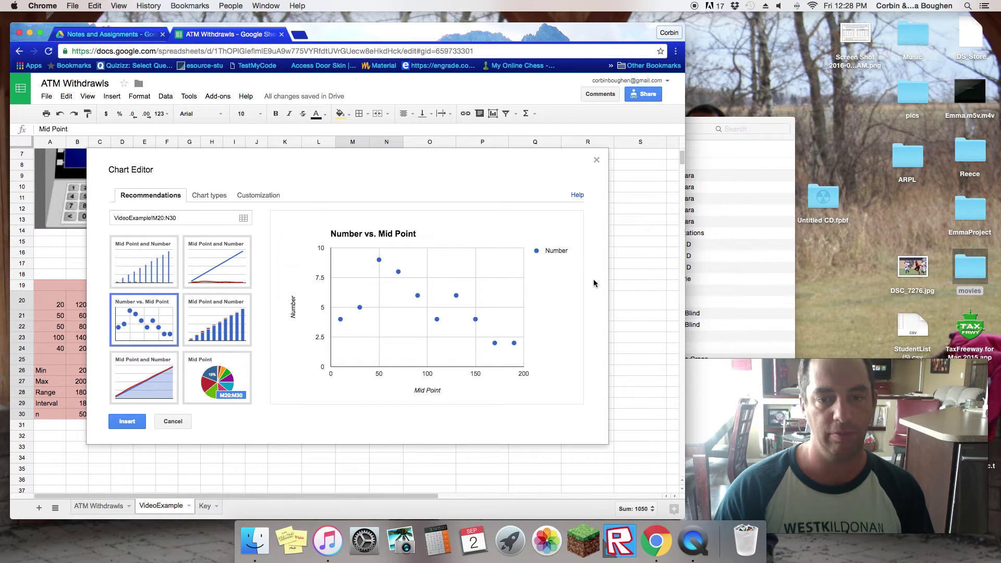
{"action": "left_click", "coordinate": [126, 424]}
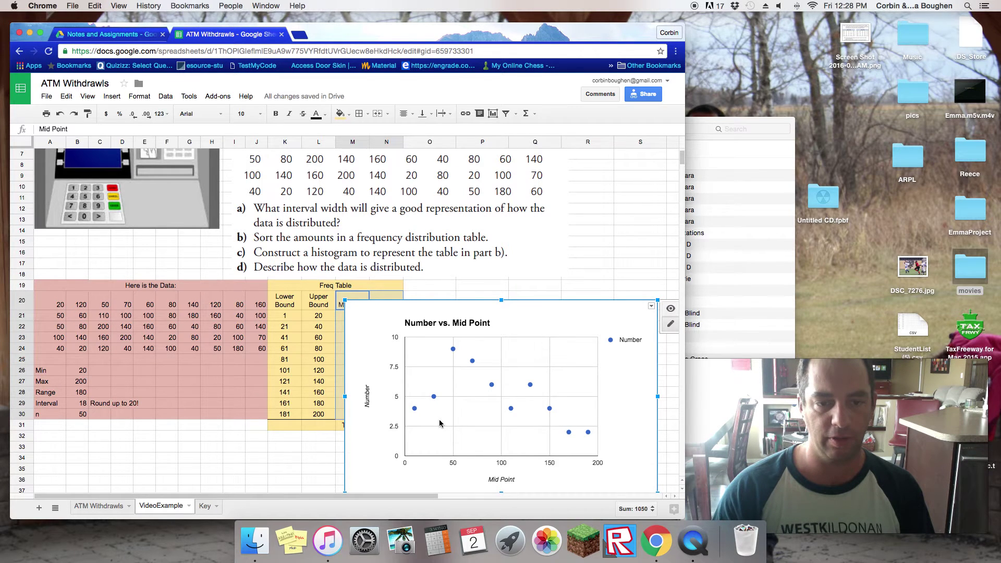
Step: Widen the browser window and move the scatter chart beside the frequency table so it no longer covers the columns
{"action": "scroll", "coordinate": [439, 420], "scroll_direction": "down", "scroll_amount": 5}
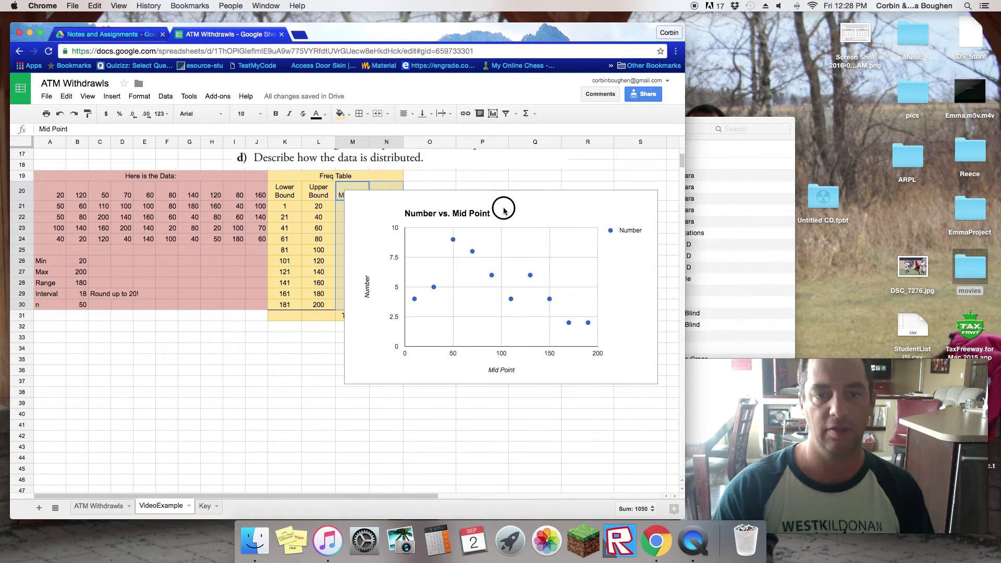
{"action": "left_click", "coordinate": [503, 211]}
{"action": "left_click_drag", "start_coordinate": [685, 276], "coordinate": [751, 276]}
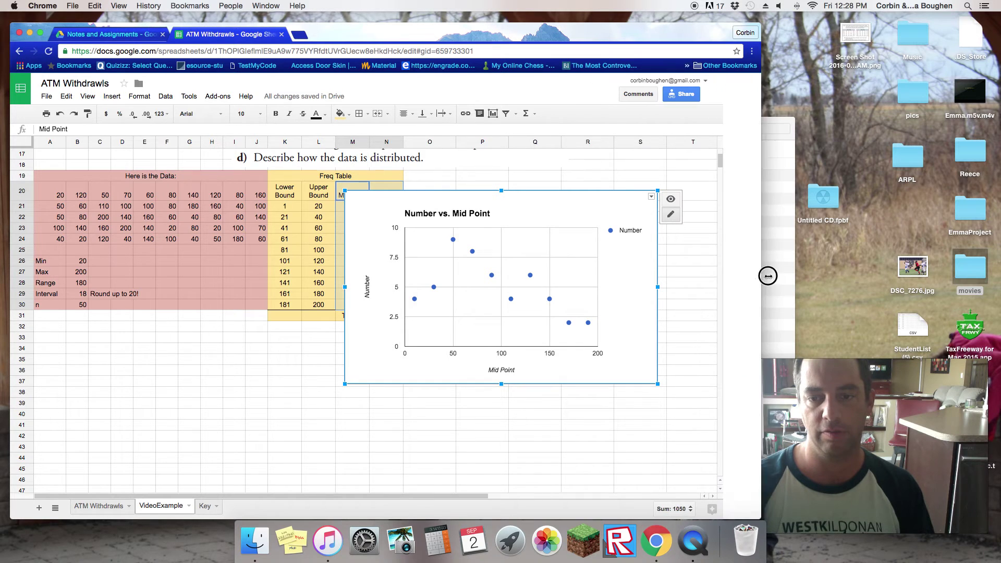
{"action": "left_click_drag", "start_coordinate": [494, 217], "coordinate": [555, 193]}
Step: Change the scatter chart's title to Frequency Polygon and update the chart
{"action": "left_click", "coordinate": [712, 172]}
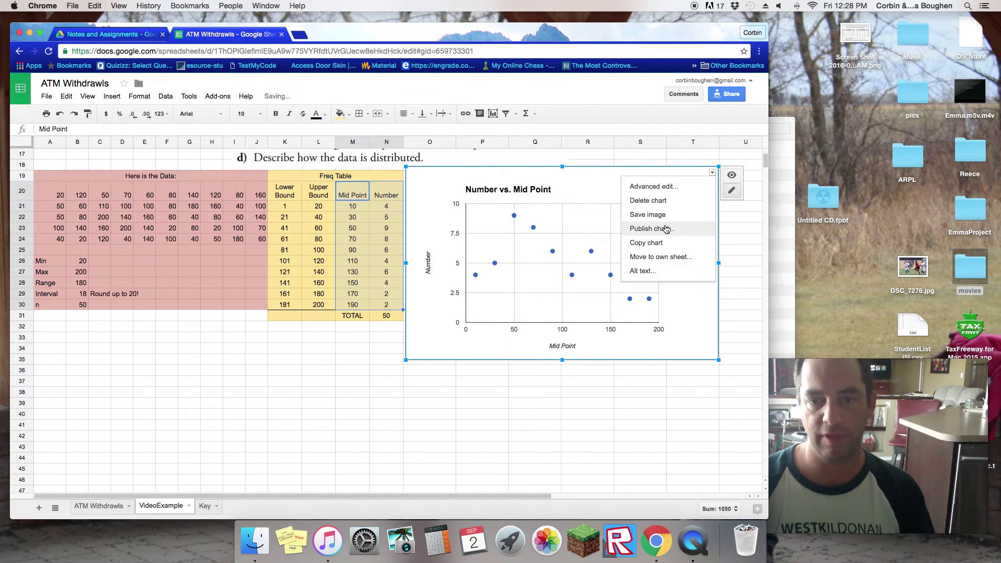
{"action": "left_click", "coordinate": [654, 187]}
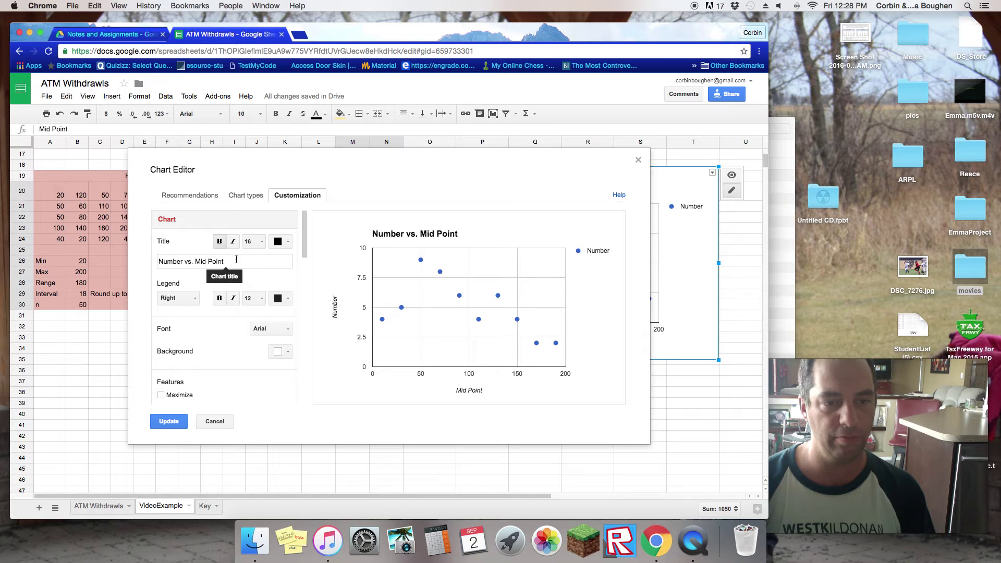
{"action": "left_click_drag", "start_coordinate": [237, 262], "coordinate": [118, 264]}
{"action": "type", "text": "Frequency Polygon"}
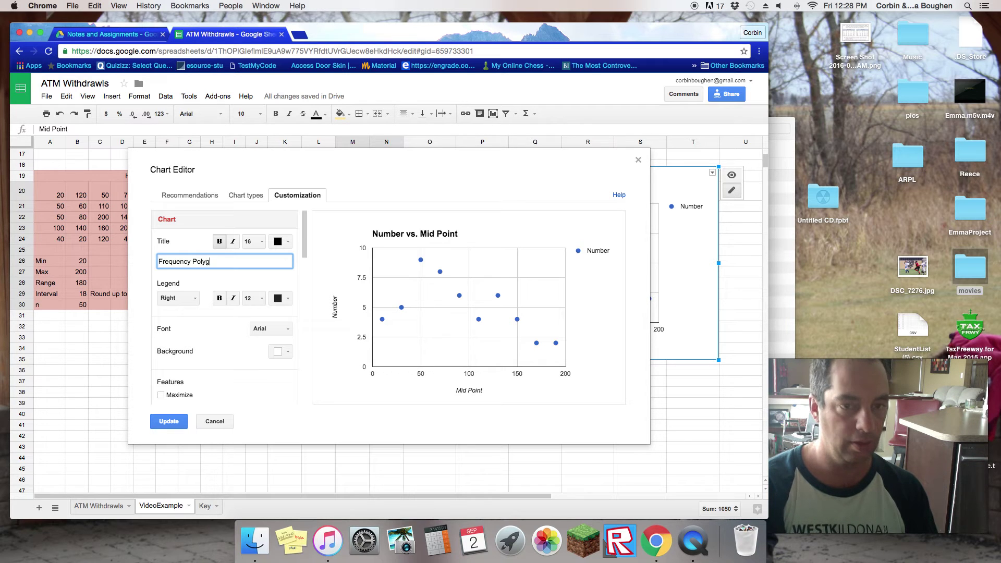
{"action": "left_click", "coordinate": [167, 421]}
Step: Reopen the chart's customization settings and set the left vertical axis title to Frequency
{"action": "scroll", "coordinate": [202, 246], "scroll_direction": "up", "scroll_amount": 5}
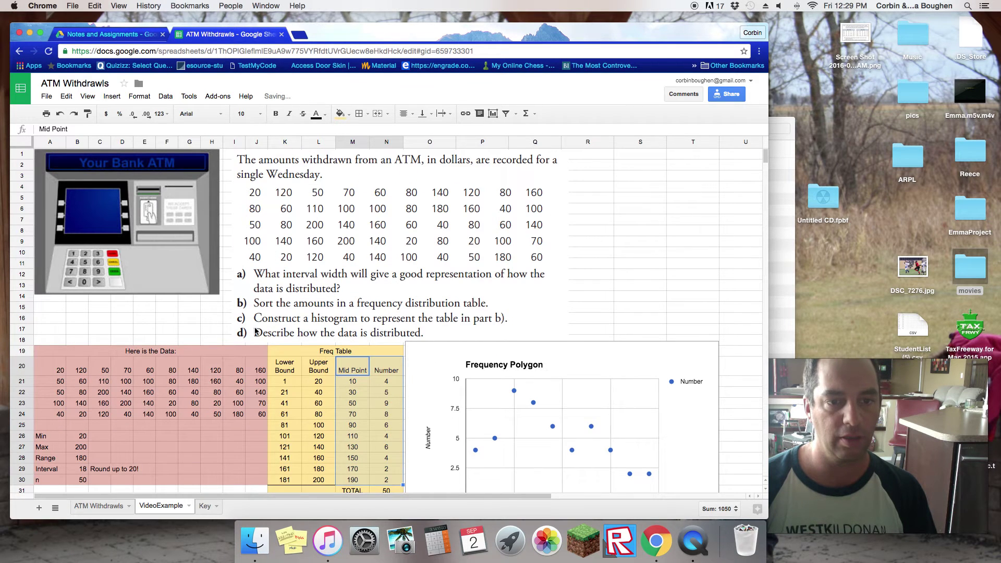
{"action": "scroll", "coordinate": [440, 319], "scroll_direction": "down", "scroll_amount": 5}
{"action": "scroll", "coordinate": [439, 319], "scroll_direction": "down", "scroll_amount": 2}
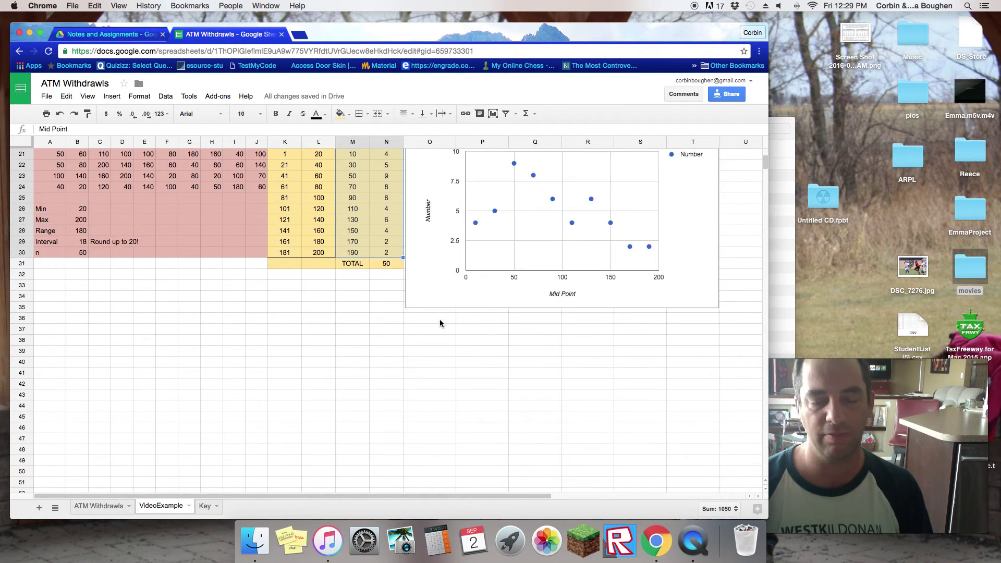
{"action": "scroll", "coordinate": [440, 319], "scroll_direction": "up", "scroll_amount": 2}
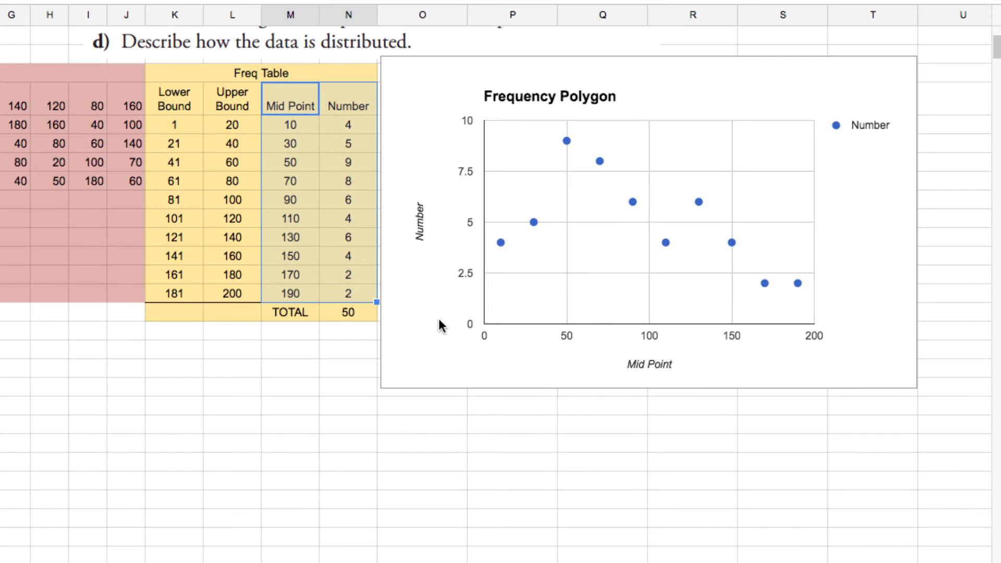
{"action": "left_click", "coordinate": [893, 97]}
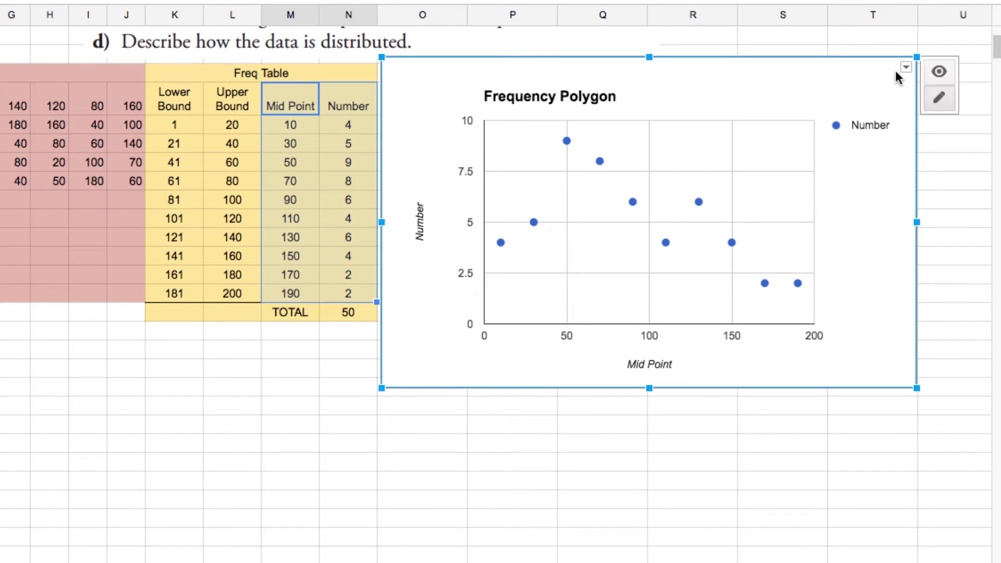
{"action": "left_click", "coordinate": [905, 66]}
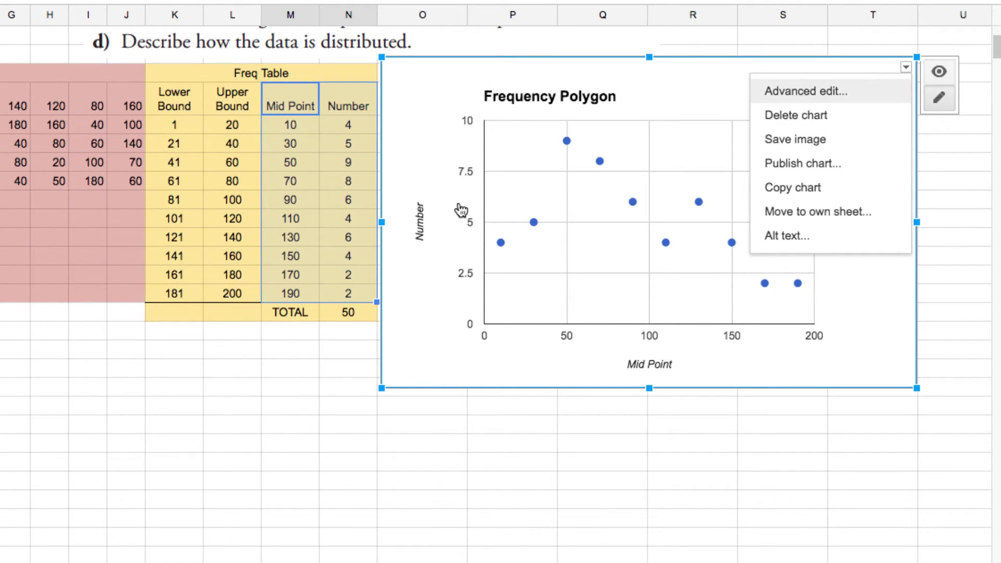
{"action": "left_click", "coordinate": [441, 210]}
{"action": "double_click", "coordinate": [440, 210]}
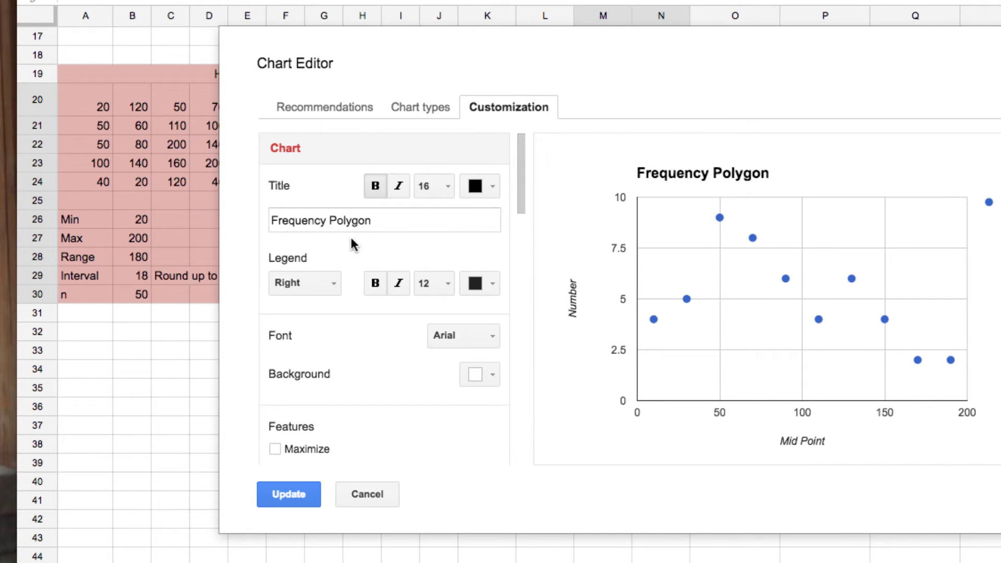
{"action": "scroll", "coordinate": [359, 342], "scroll_direction": "down", "scroll_amount": 5}
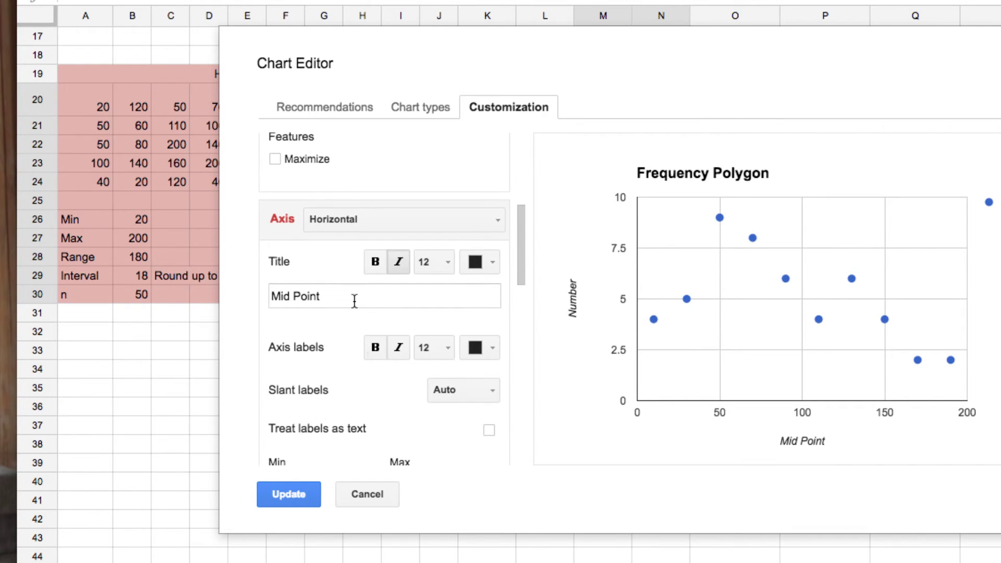
{"action": "left_click", "coordinate": [347, 216]}
{"action": "left_click", "coordinate": [353, 275]}
{"action": "left_click_drag", "start_coordinate": [323, 295], "coordinate": [232, 297]}
{"action": "type", "text": "Frequence"}
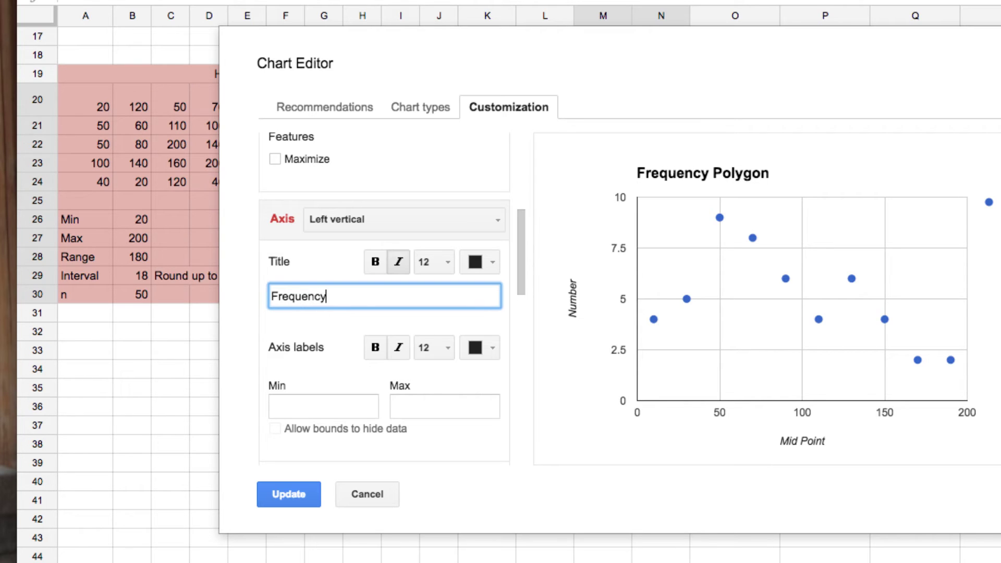
Step: Set the horizontal axis title to Mid-Point and update the chart
{"action": "left_click", "coordinate": [360, 221]}
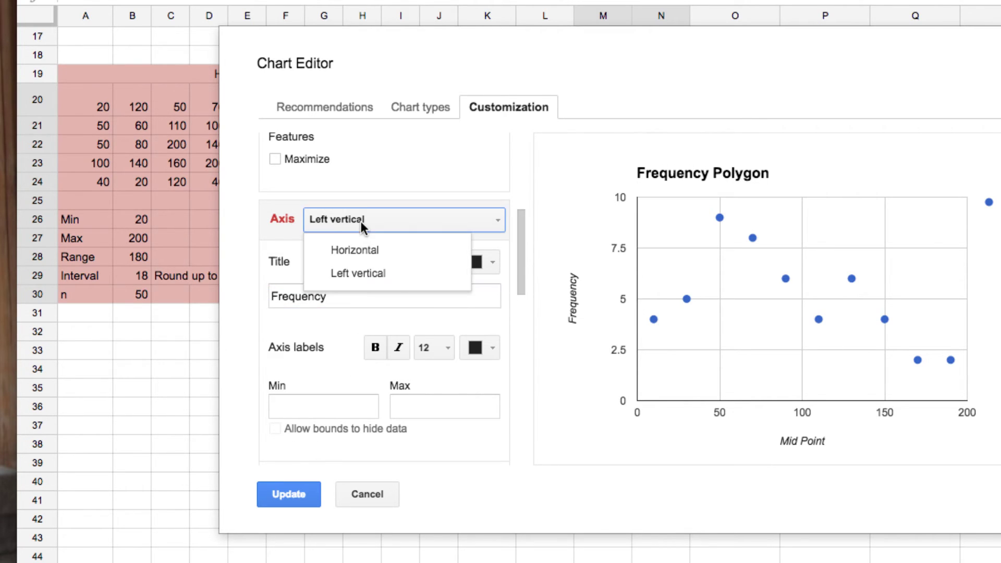
{"action": "left_click", "coordinate": [366, 251]}
{"action": "left_click", "coordinate": [325, 297]}
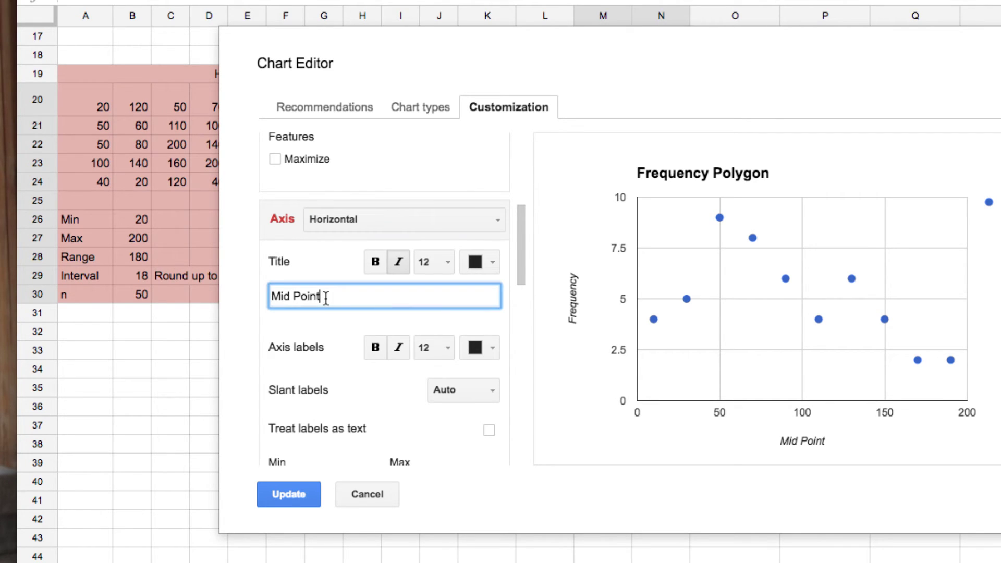
{"action": "left_click", "coordinate": [292, 297]}
{"action": "key", "text": "BackSpace"}
{"action": "type", "text": "-"}
{"action": "left_click", "coordinate": [299, 495]}
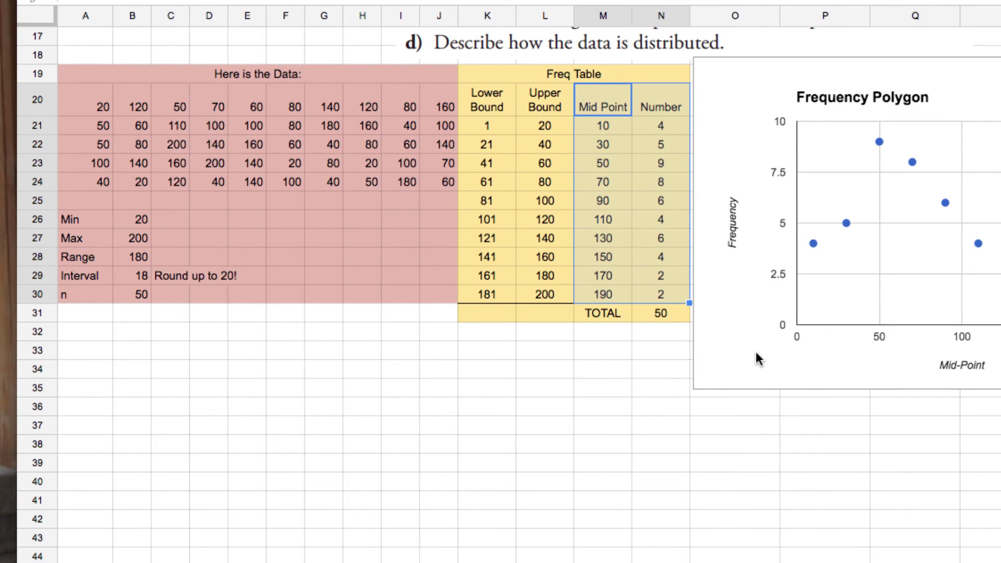
Step: Review the finished frequency table and Frequency Polygon chart against the ATM problem's questions
{"action": "scroll", "coordinate": [755, 351], "scroll_direction": "right", "scroll_amount": 10}
{"action": "scroll", "coordinate": [755, 351], "scroll_direction": "left", "scroll_amount": 10}
{"action": "scroll", "coordinate": [755, 351], "scroll_direction": "right", "scroll_amount": 6}
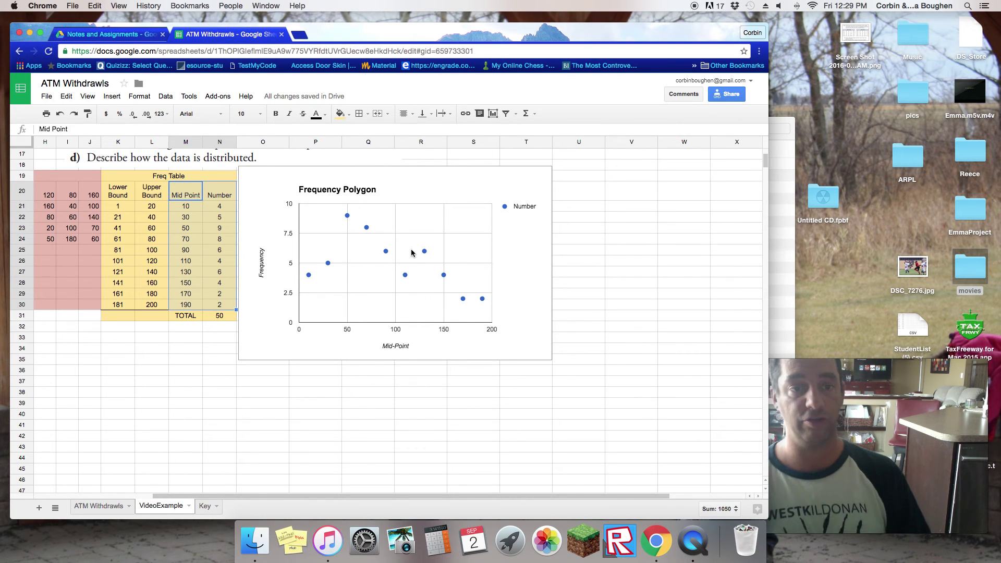
{"action": "scroll", "coordinate": [352, 269], "scroll_direction": "down", "scroll_amount": 5}
{"action": "scroll", "coordinate": [353, 268], "scroll_direction": "down", "scroll_amount": 3}
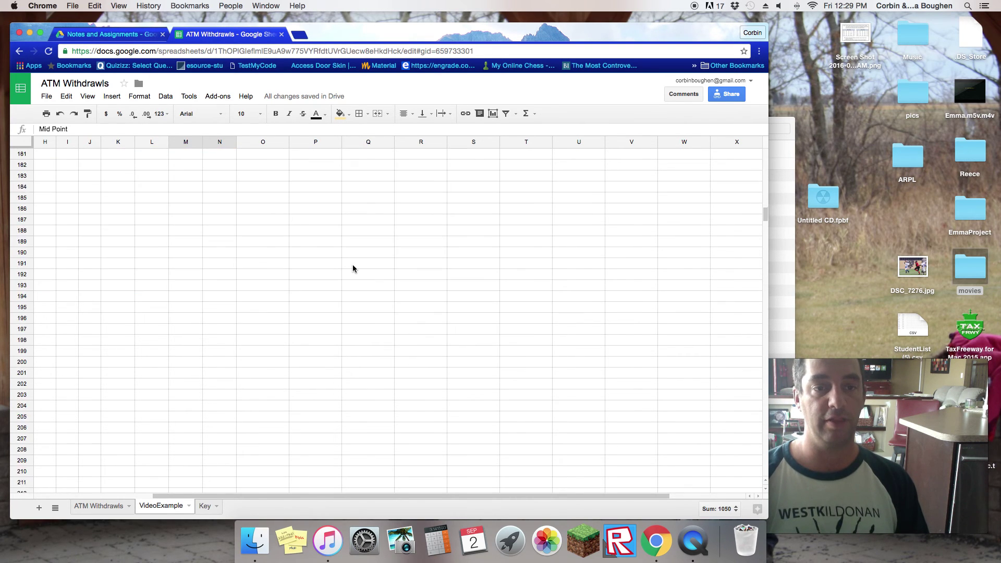
{"action": "scroll", "coordinate": [353, 268], "scroll_direction": "up", "scroll_amount": 10}
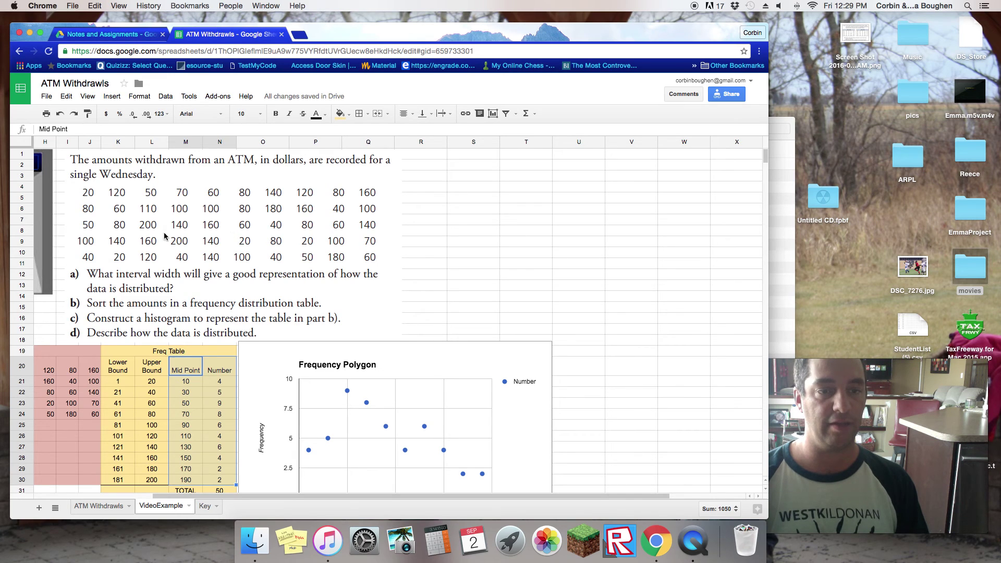
{"action": "scroll", "coordinate": [219, 431], "scroll_direction": "left", "scroll_amount": 5}
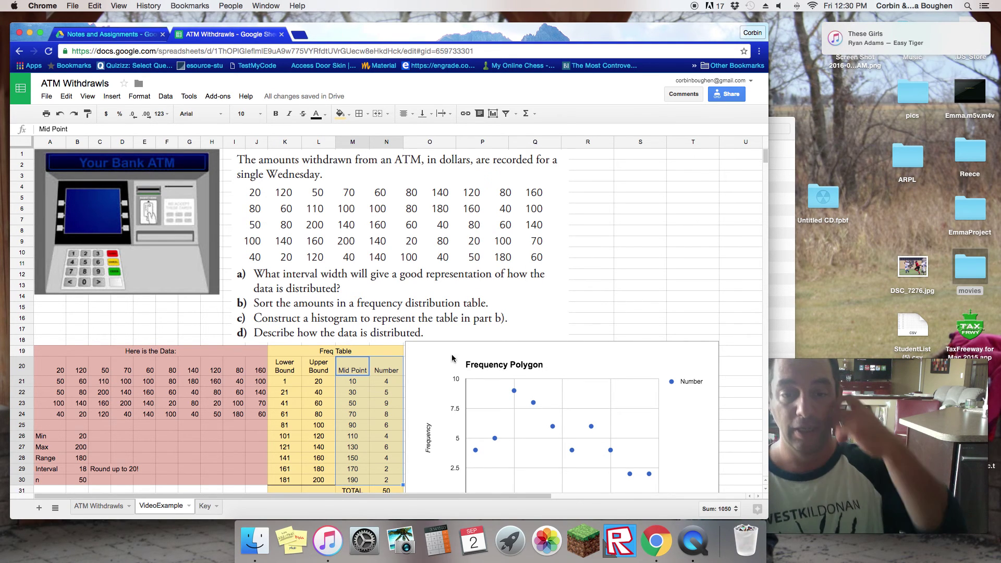
{"action": "scroll", "coordinate": [584, 428], "scroll_direction": "down", "scroll_amount": 3}
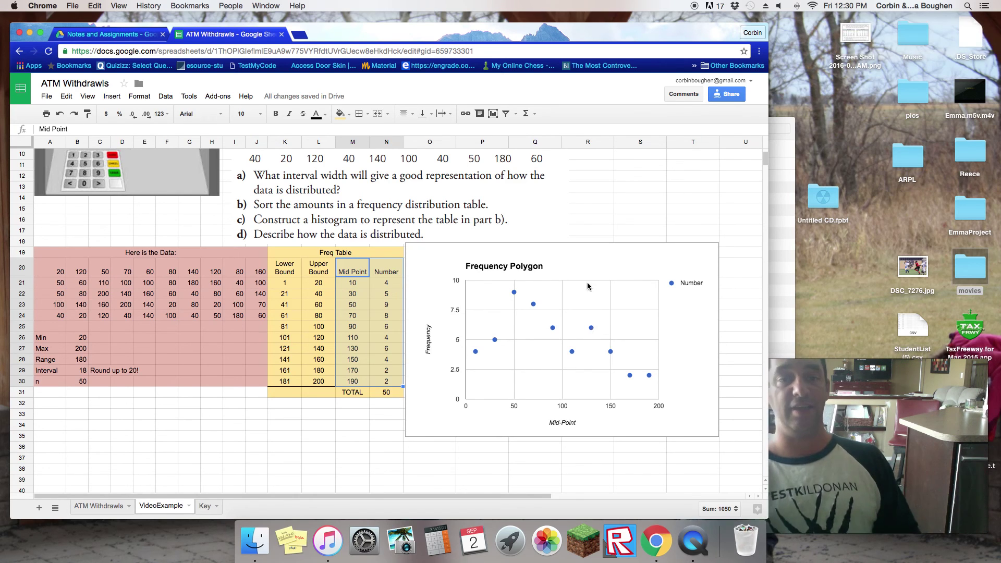
{"action": "scroll", "coordinate": [515, 243], "scroll_direction": "up", "scroll_amount": 3}
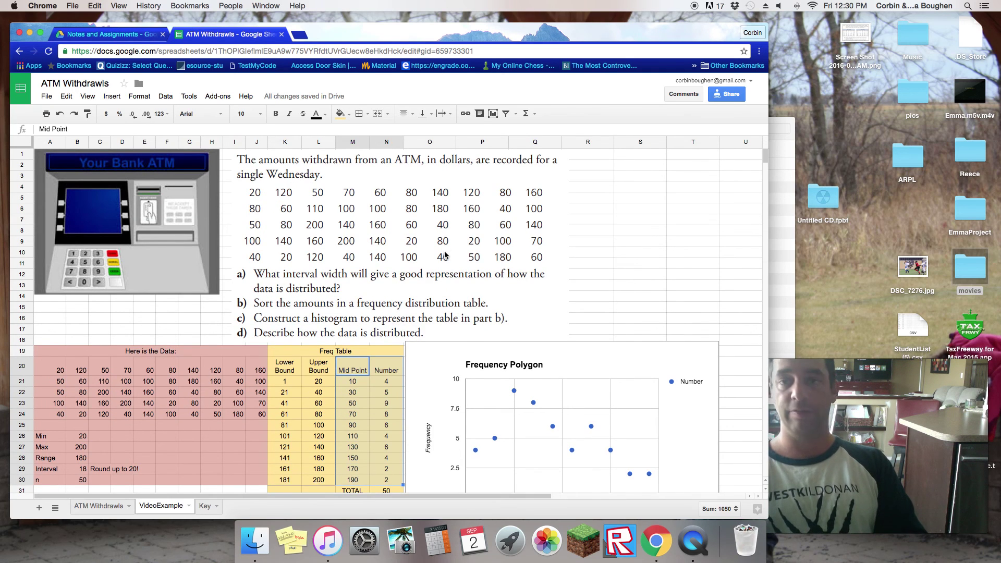
{"action": "key", "text": "super+Tab"}
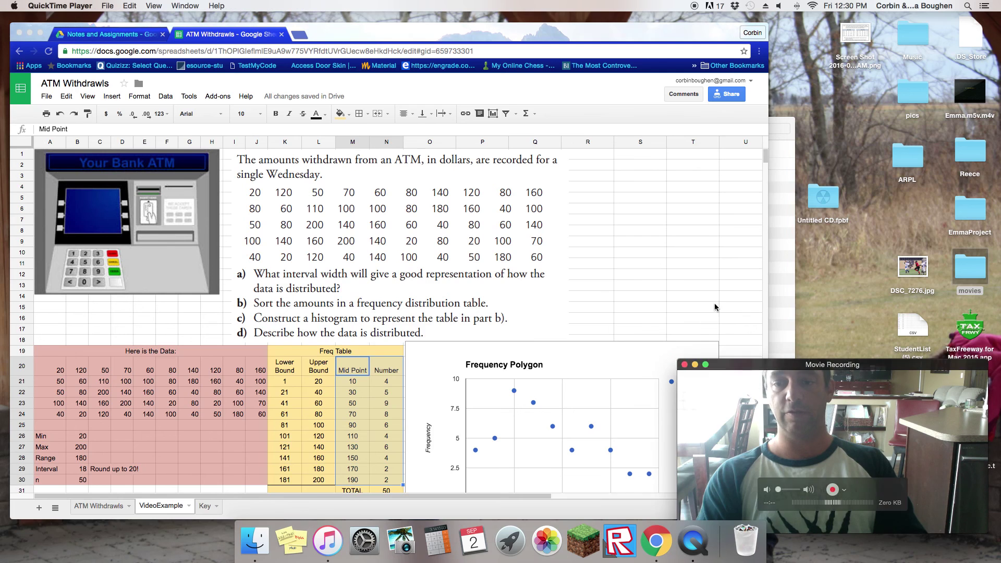